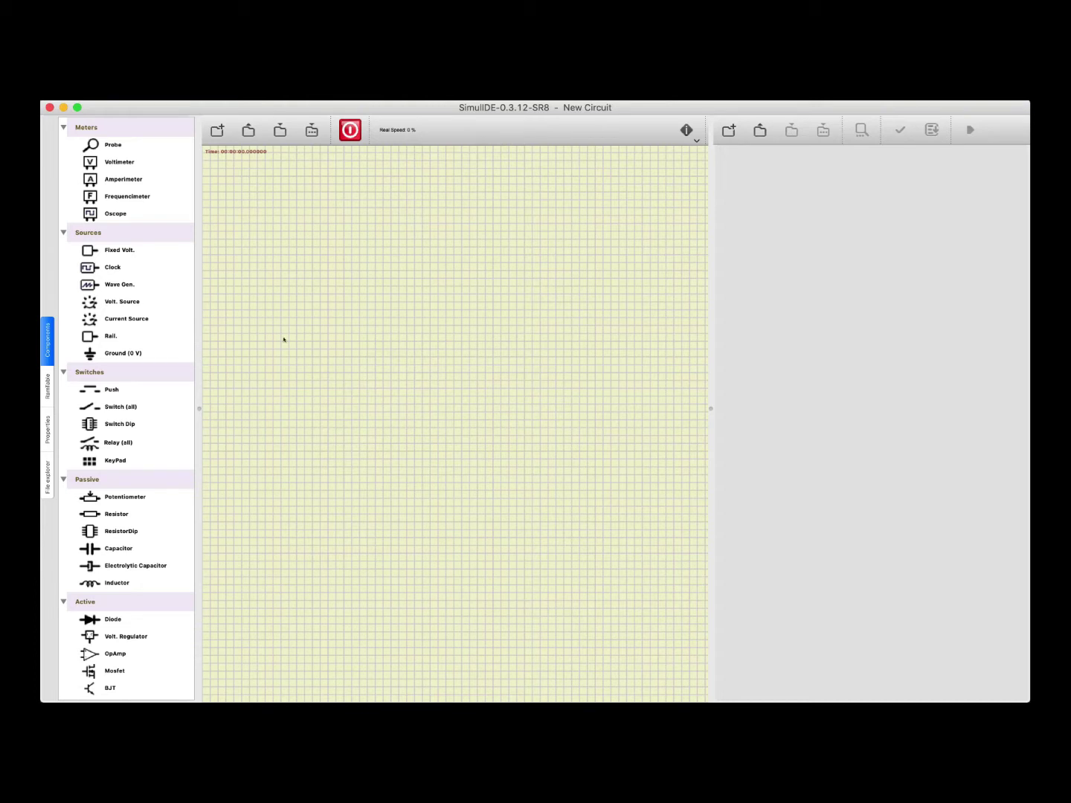
- Look through the component library's categories, from Meters and Sources down to Micro, Logic and Other
scroll(141, 321, down, 5)
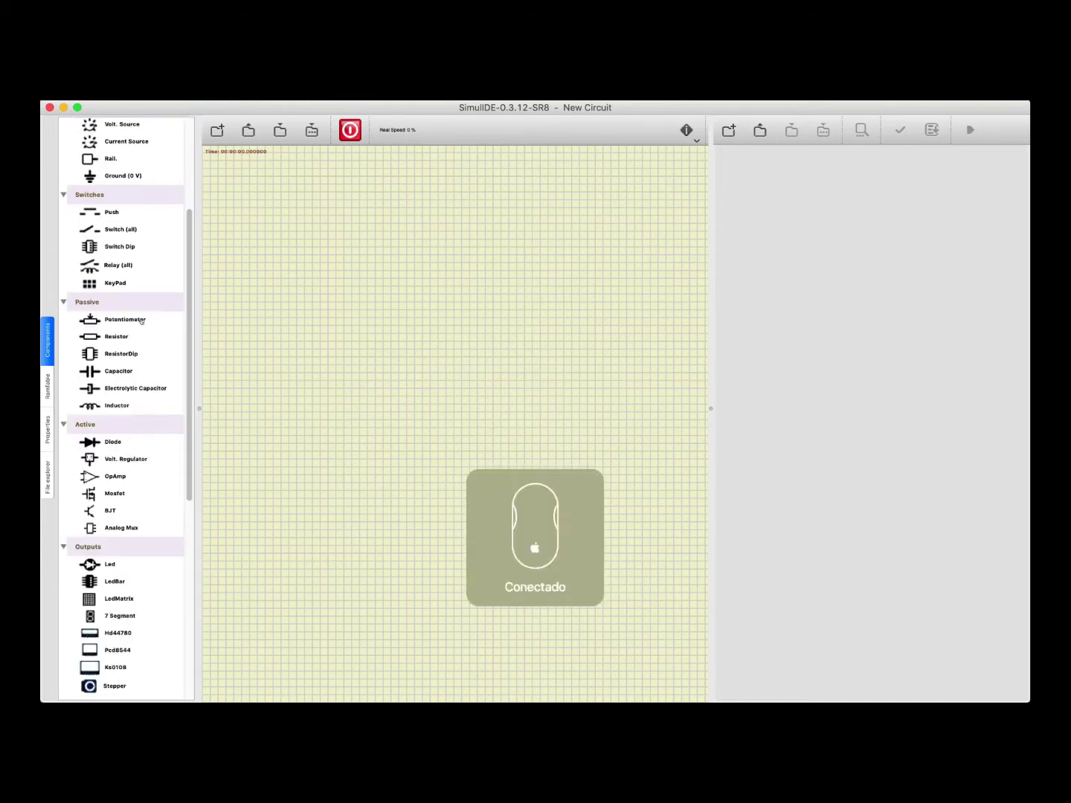
scroll(141, 322, down, 5)
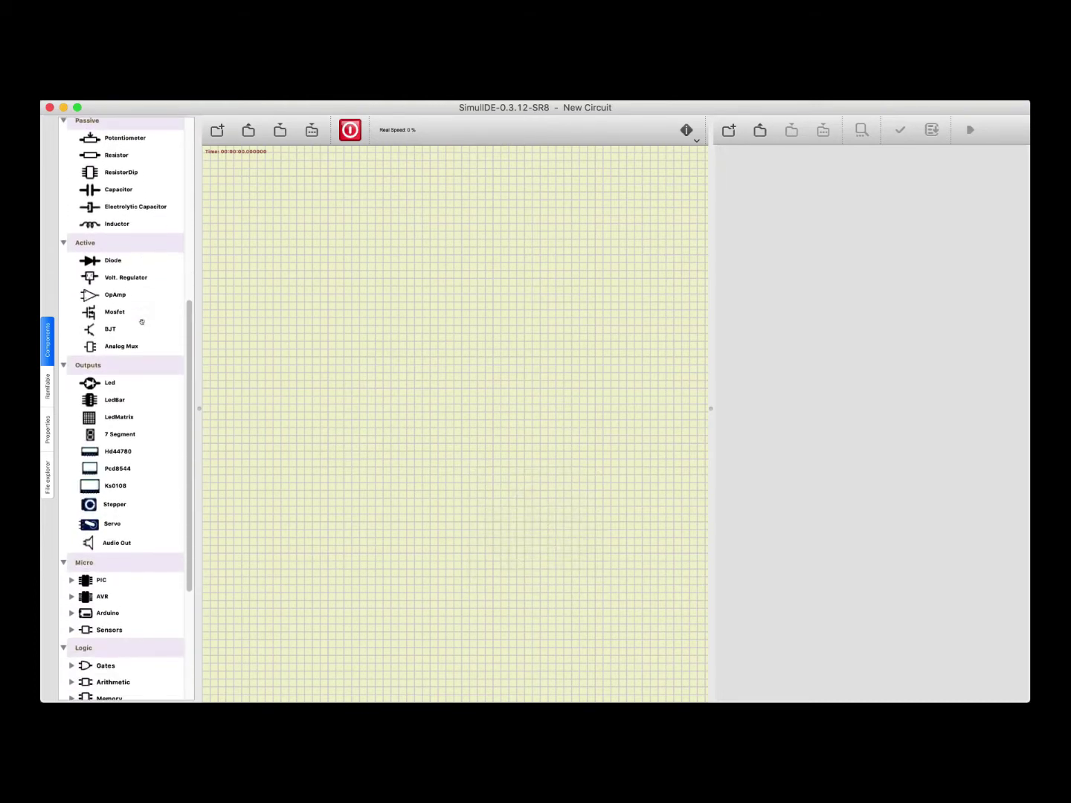
scroll(141, 321, down, 6)
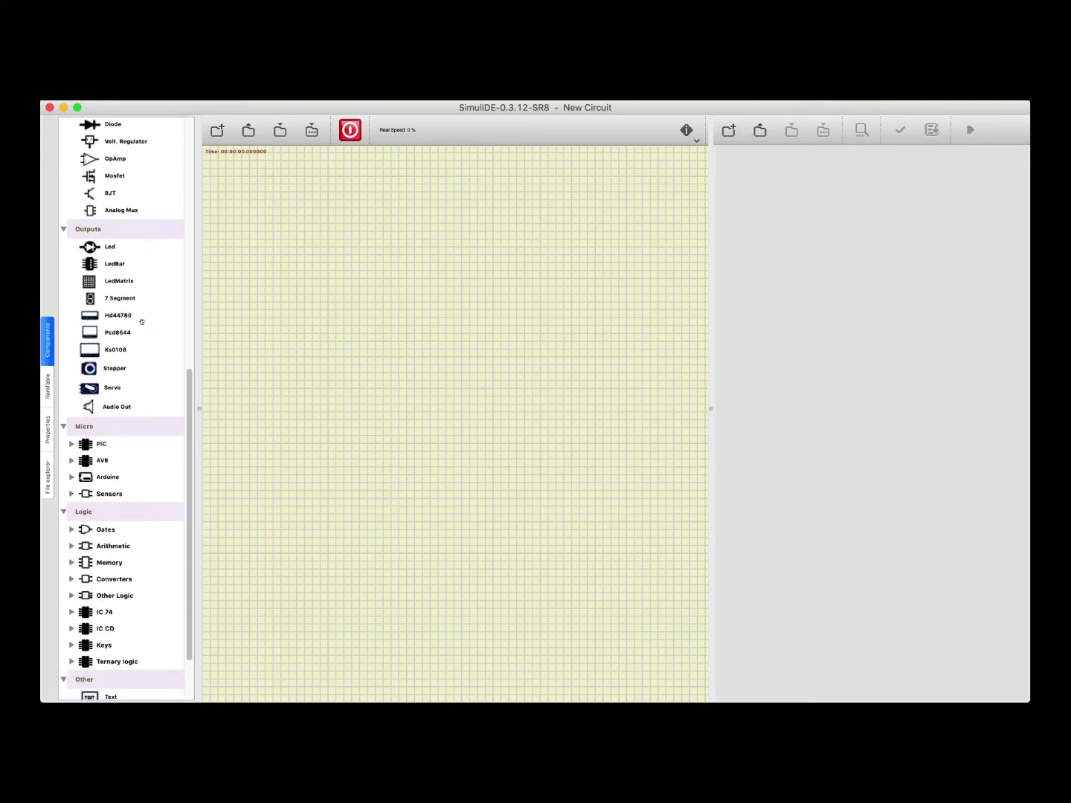
scroll(141, 321, up, 15)
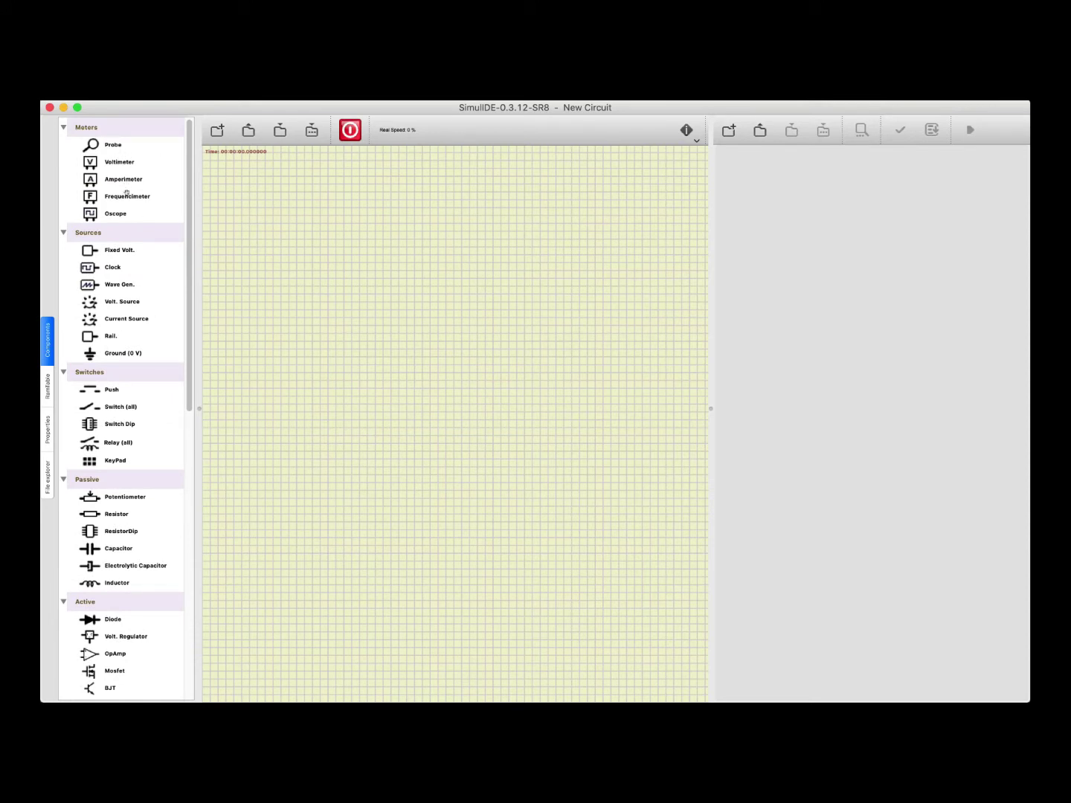
scroll(128, 323, down, 2)
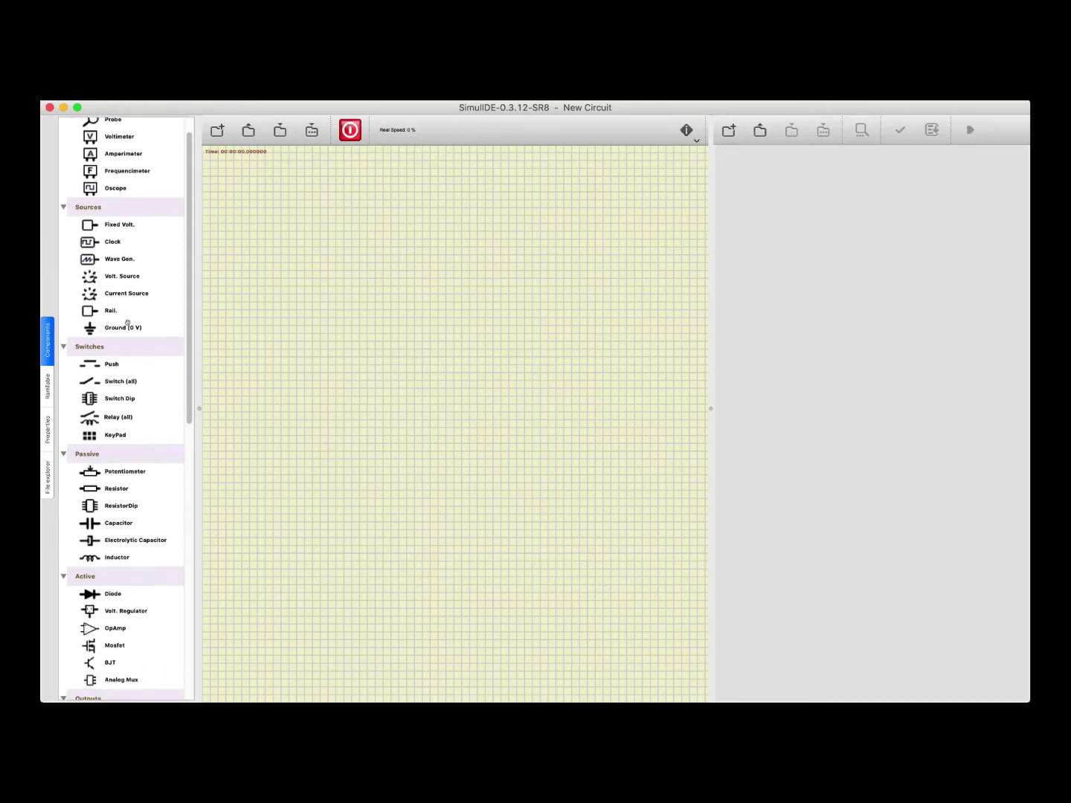
scroll(128, 323, down, 6)
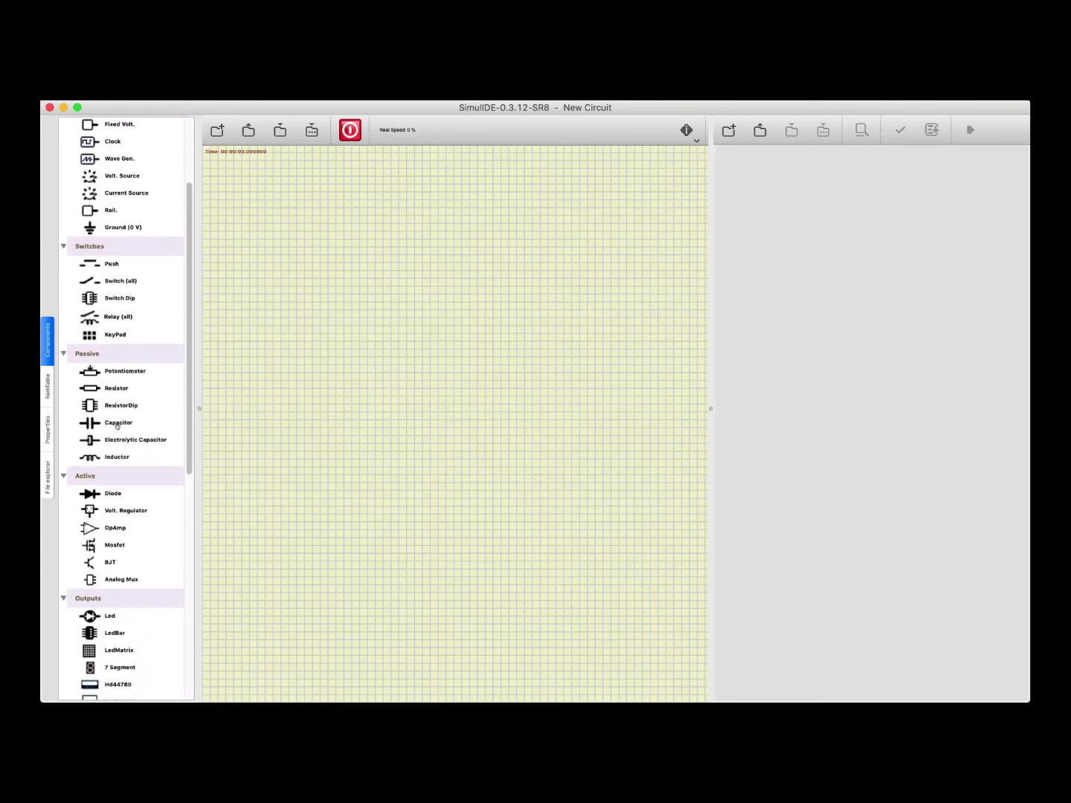
scroll(117, 425, down, 10)
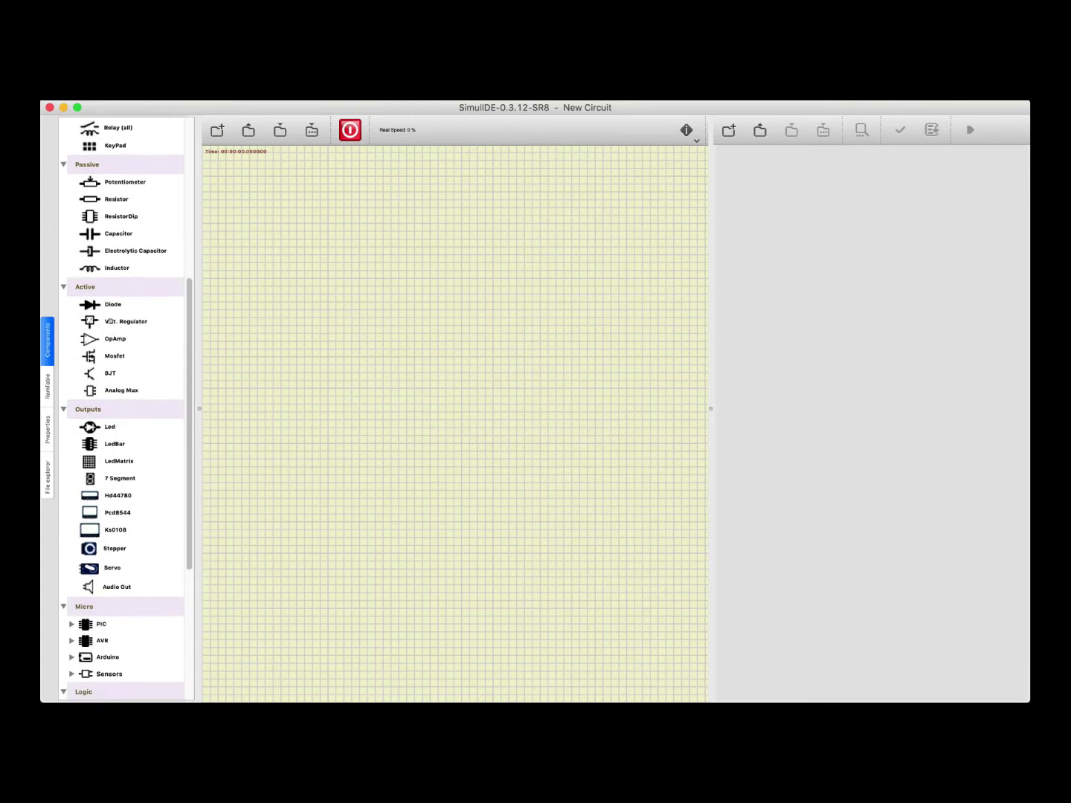
scroll(111, 304, down, 6)
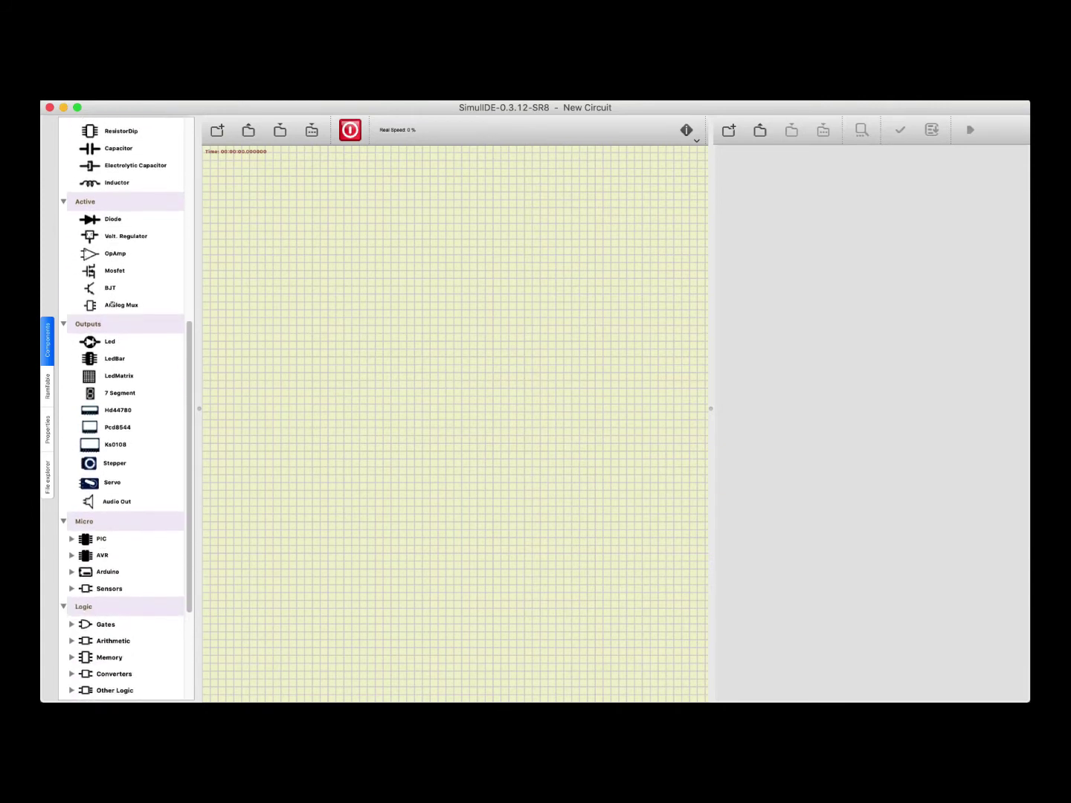
scroll(112, 303, down, 3)
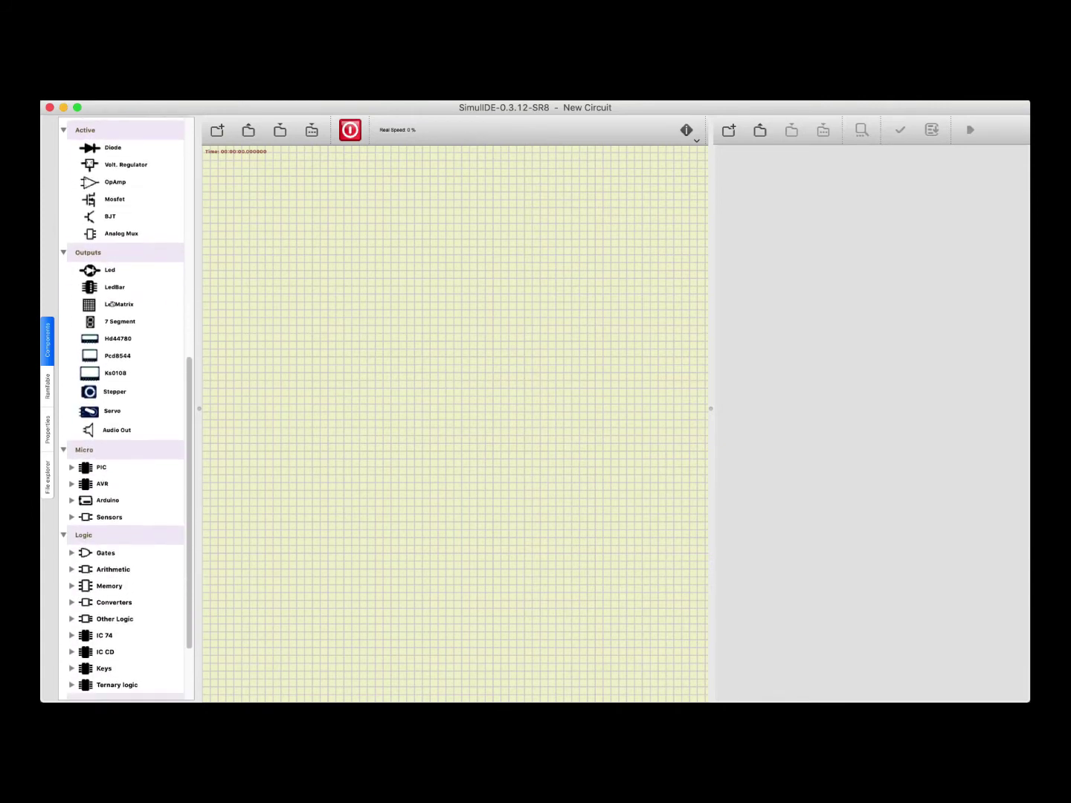
scroll(112, 304, down, 5)
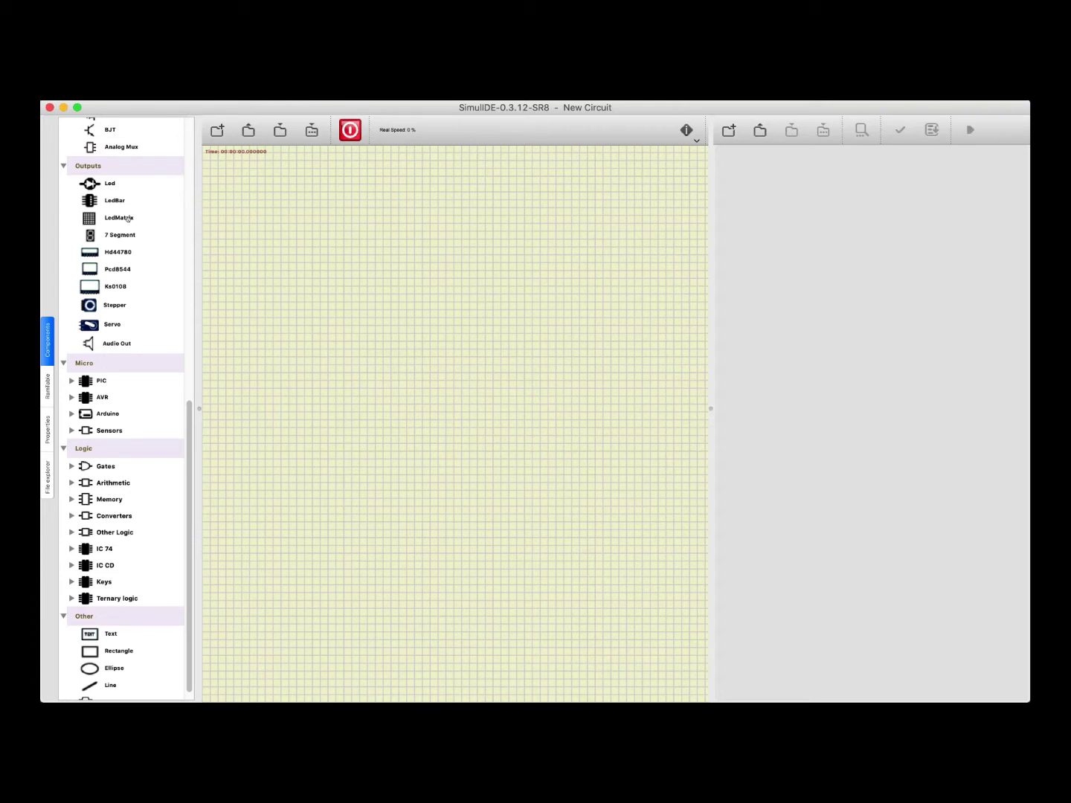
scroll(128, 235, down, 1)
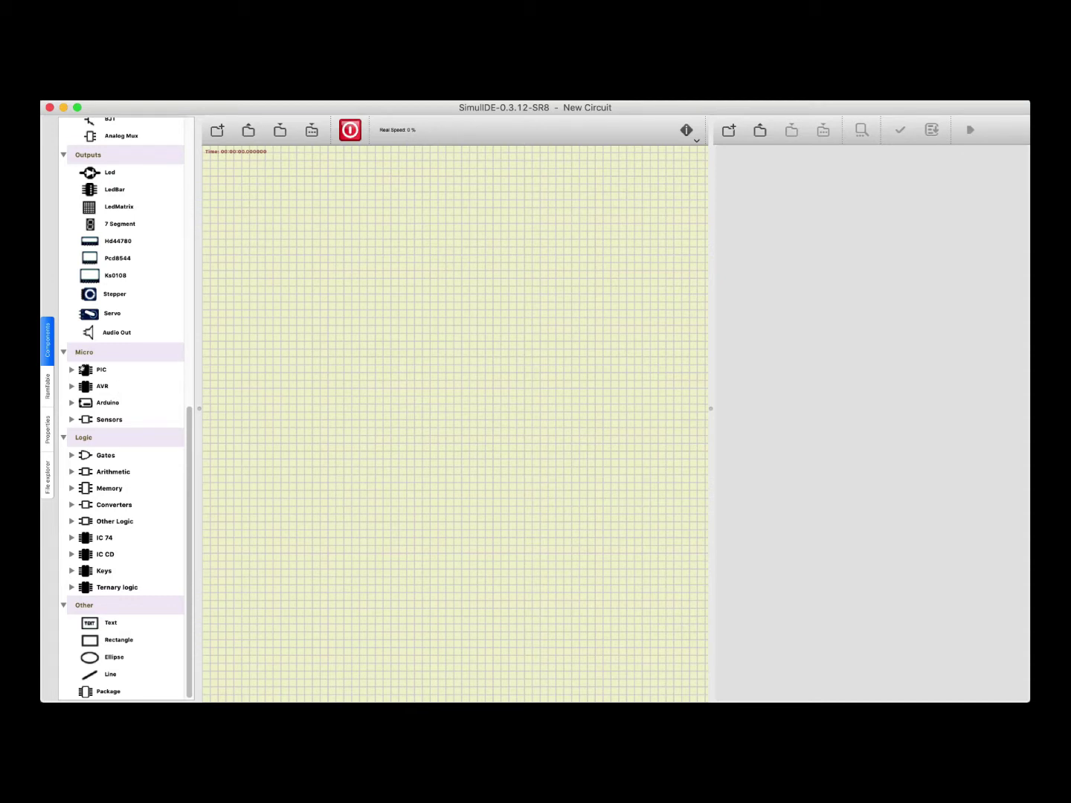
- Place a pic16f886 microcontroller from the PIC 16F family in the middle of the circuit
double_click(84, 370)
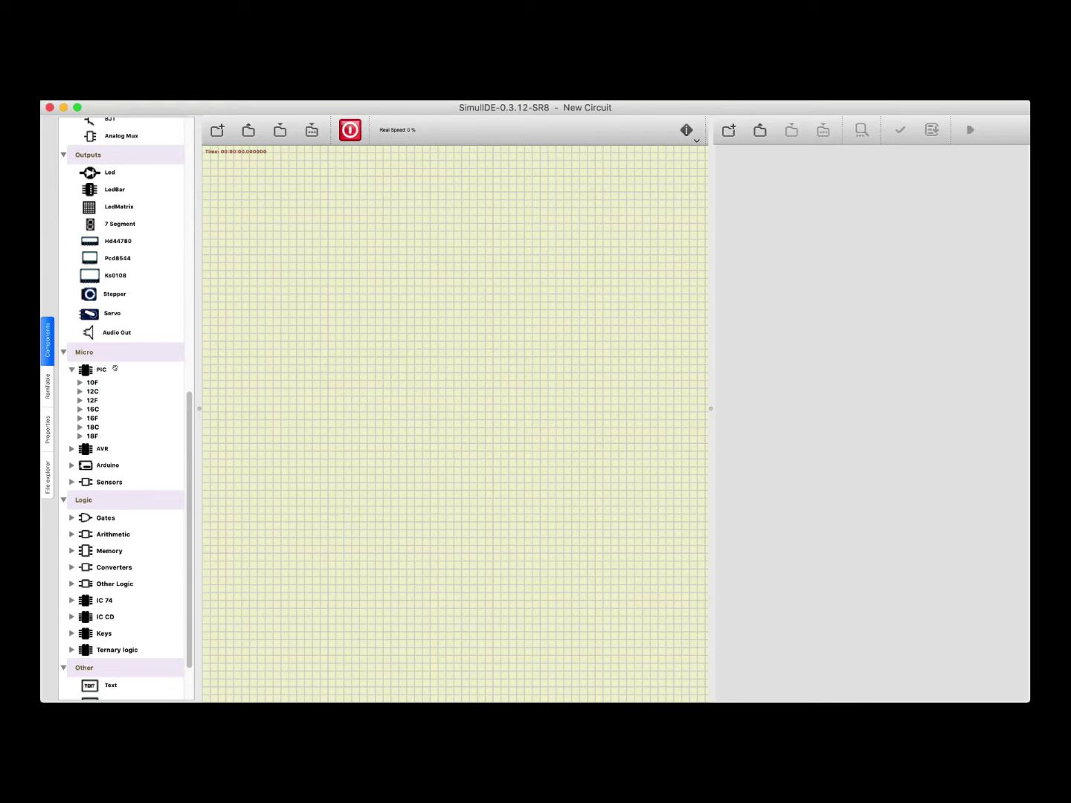
click(87, 416)
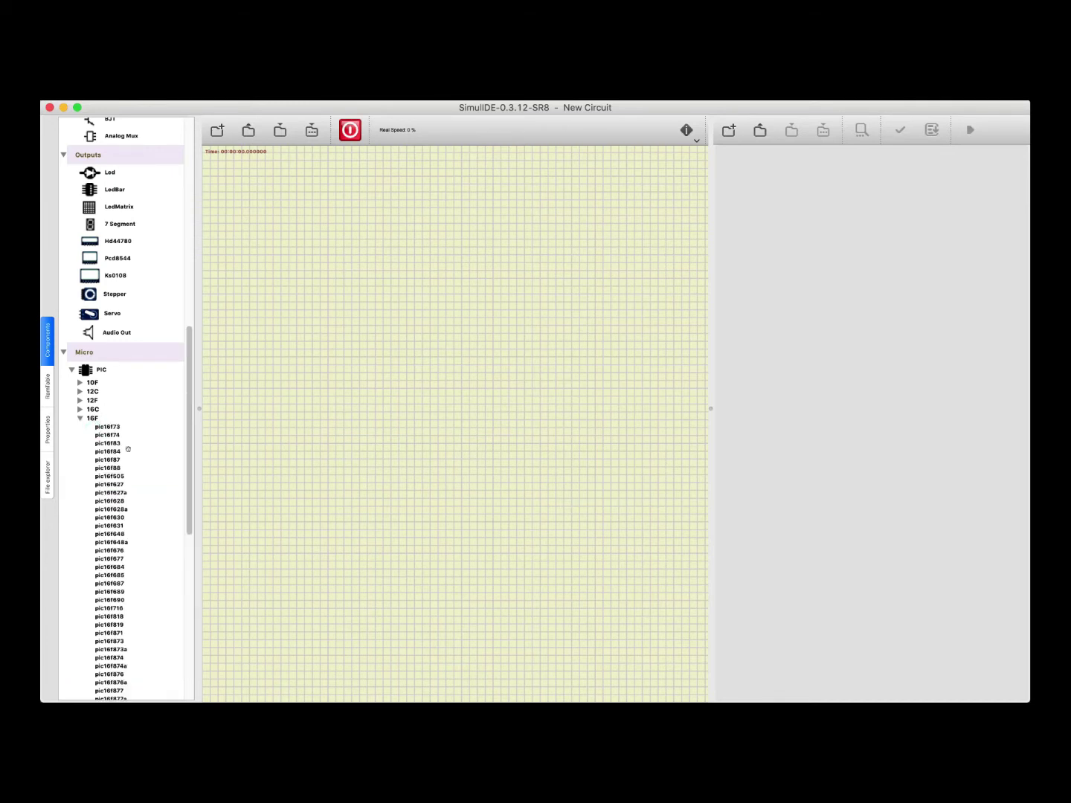
scroll(128, 450, down, 10)
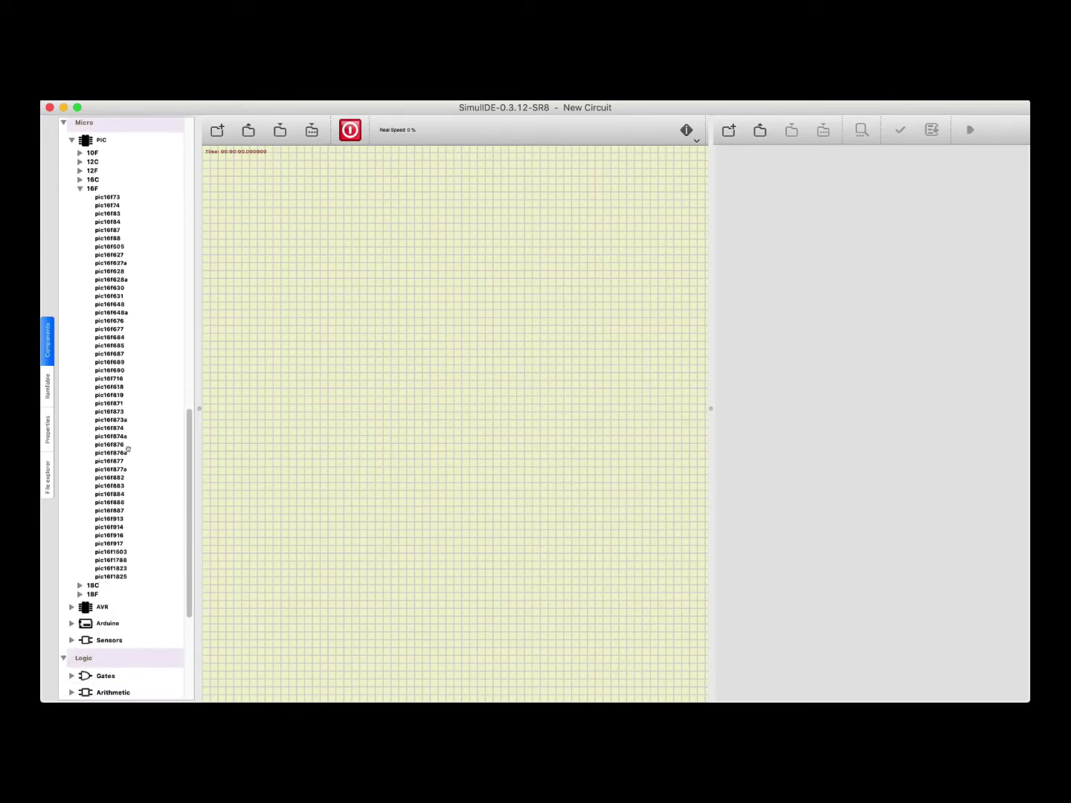
scroll(128, 449, down, 1)
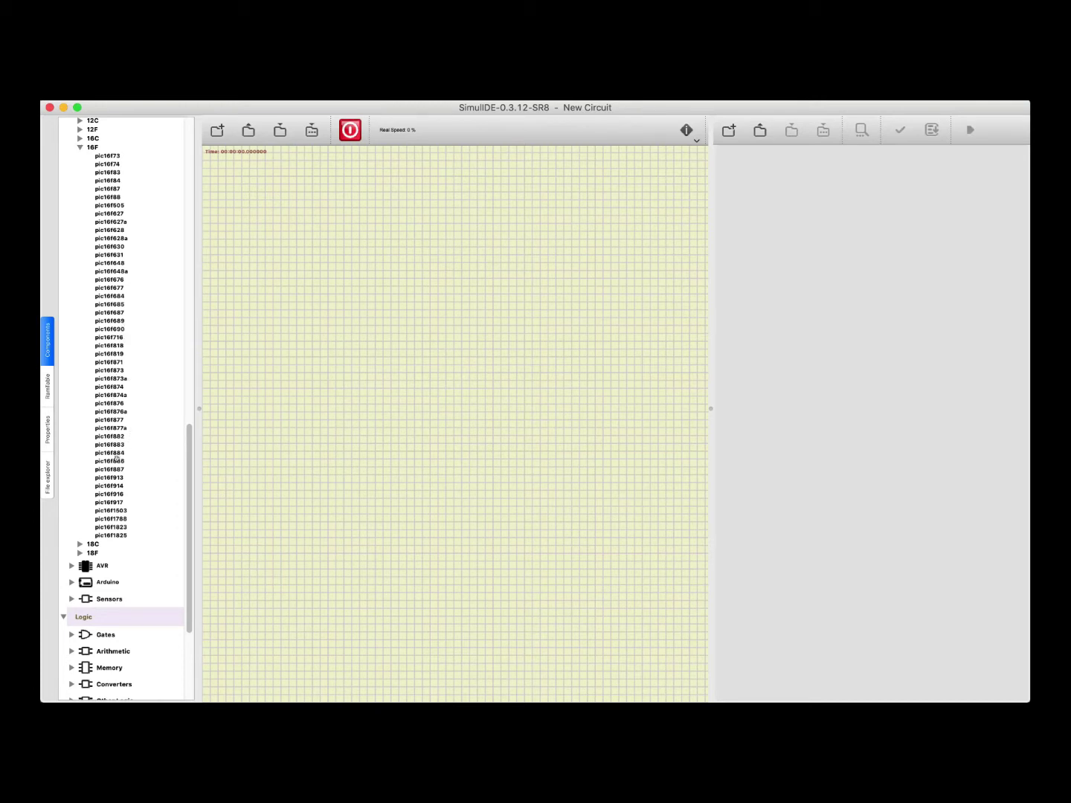
drag(115, 459, 123, 470)
drag(112, 459, 377, 320)
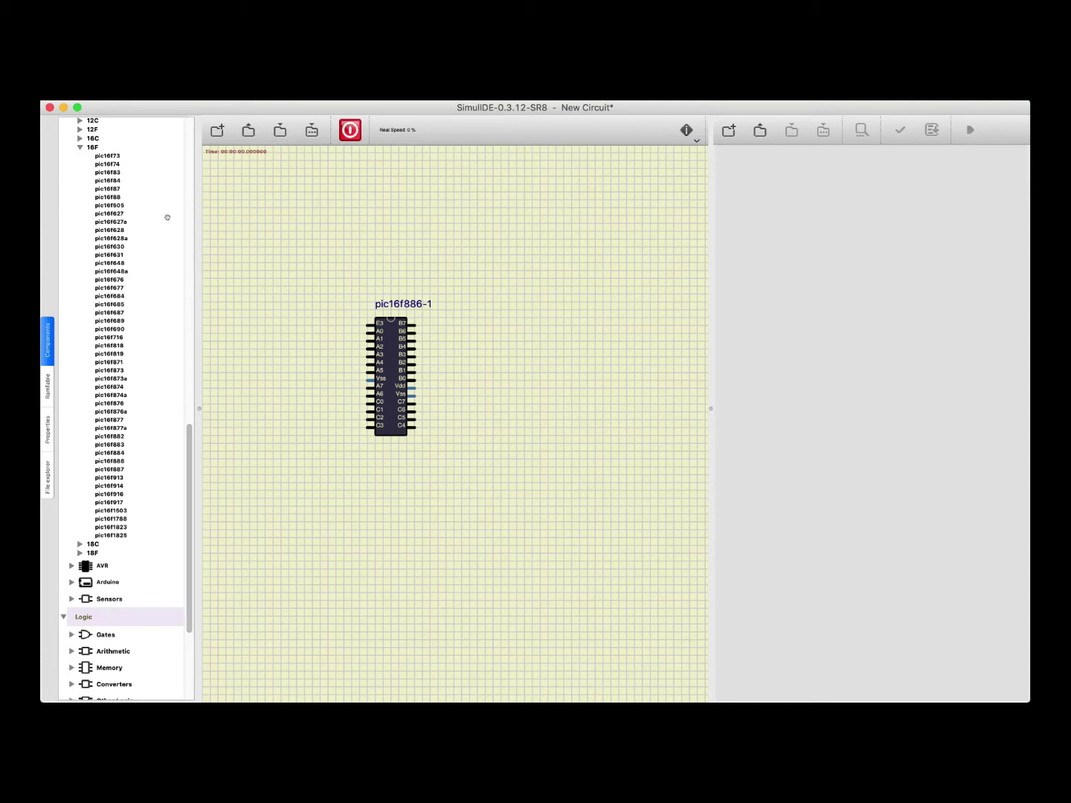
scroll(308, 343, up, 10)
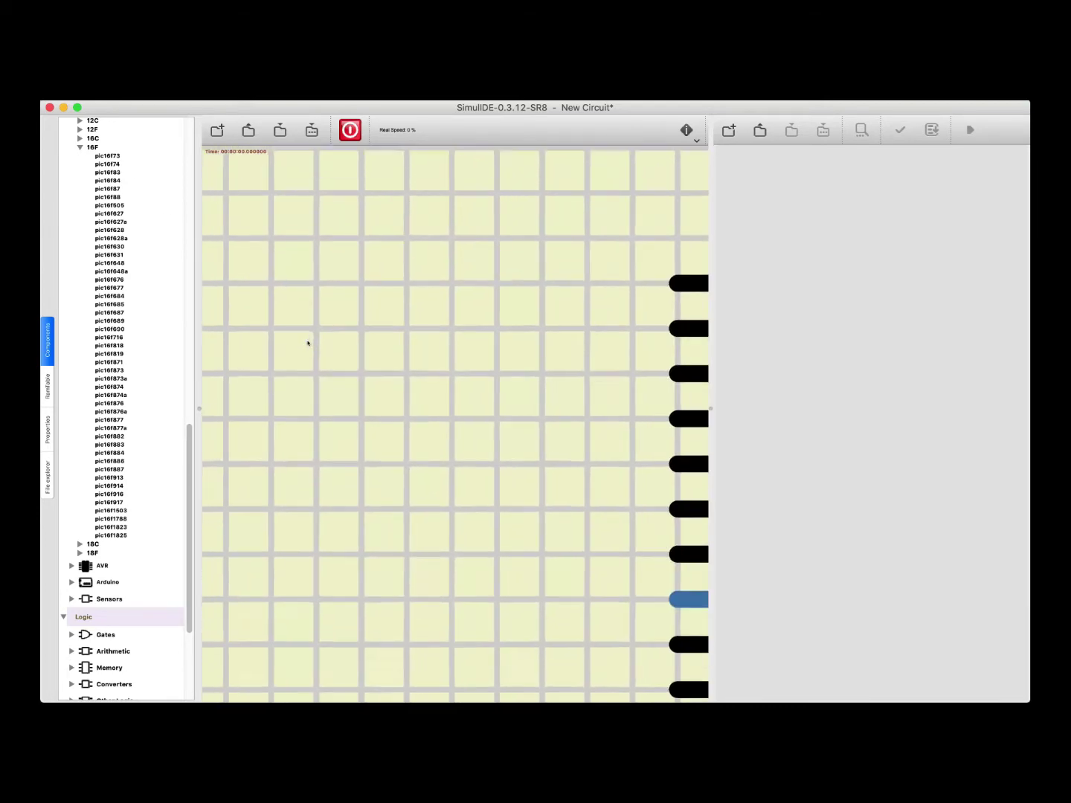
scroll(369, 407, down, 10)
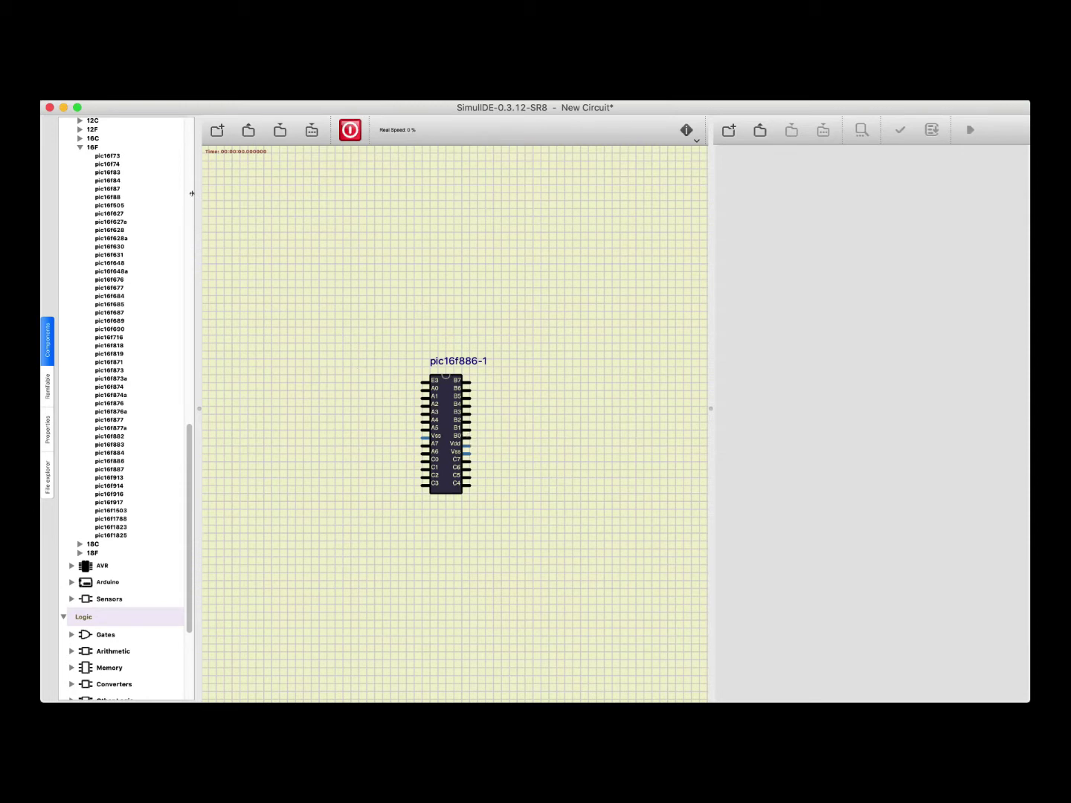
- Place an LED level with the microcontroller's B0 pin and a resistor just beyond it
scroll(110, 341, up, 10)
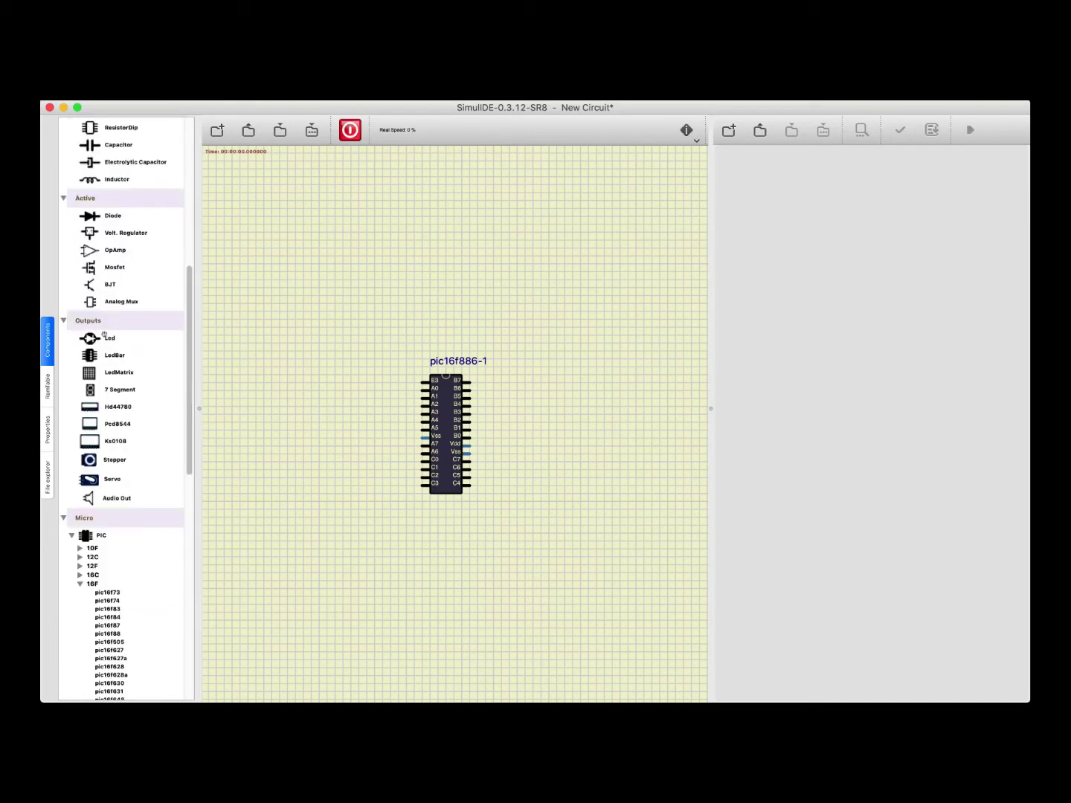
drag(89, 337, 511, 439)
scroll(127, 362, up, 5)
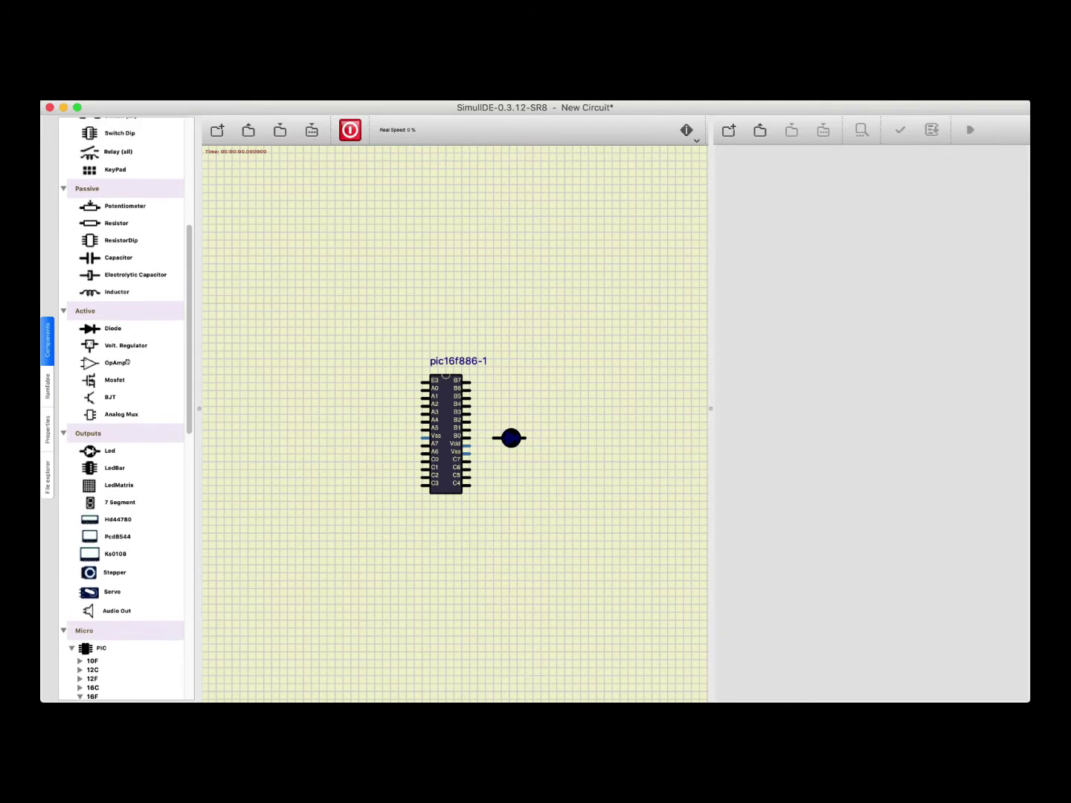
scroll(127, 362, up, 2)
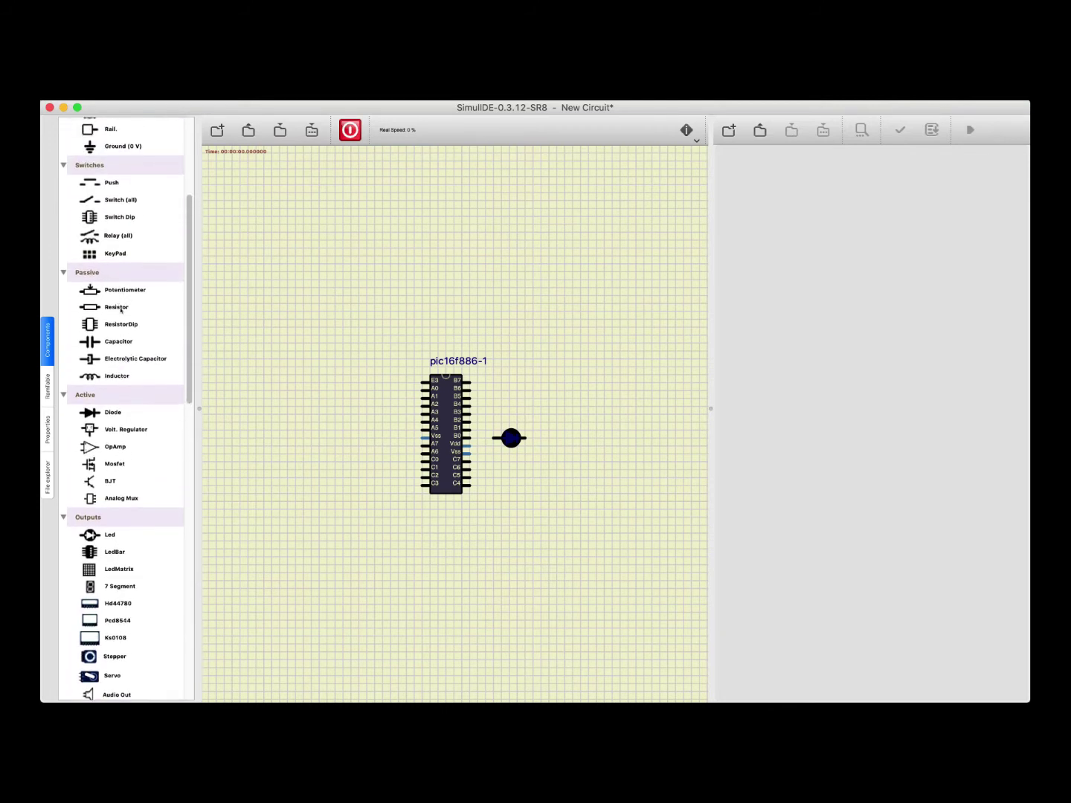
drag(117, 307, 562, 452)
- Rotate the resistor clockwise to stand vertically and move it closer to the LED, slightly below its output
click(566, 456)
click(568, 427)
click(566, 455)
right_click(560, 456)
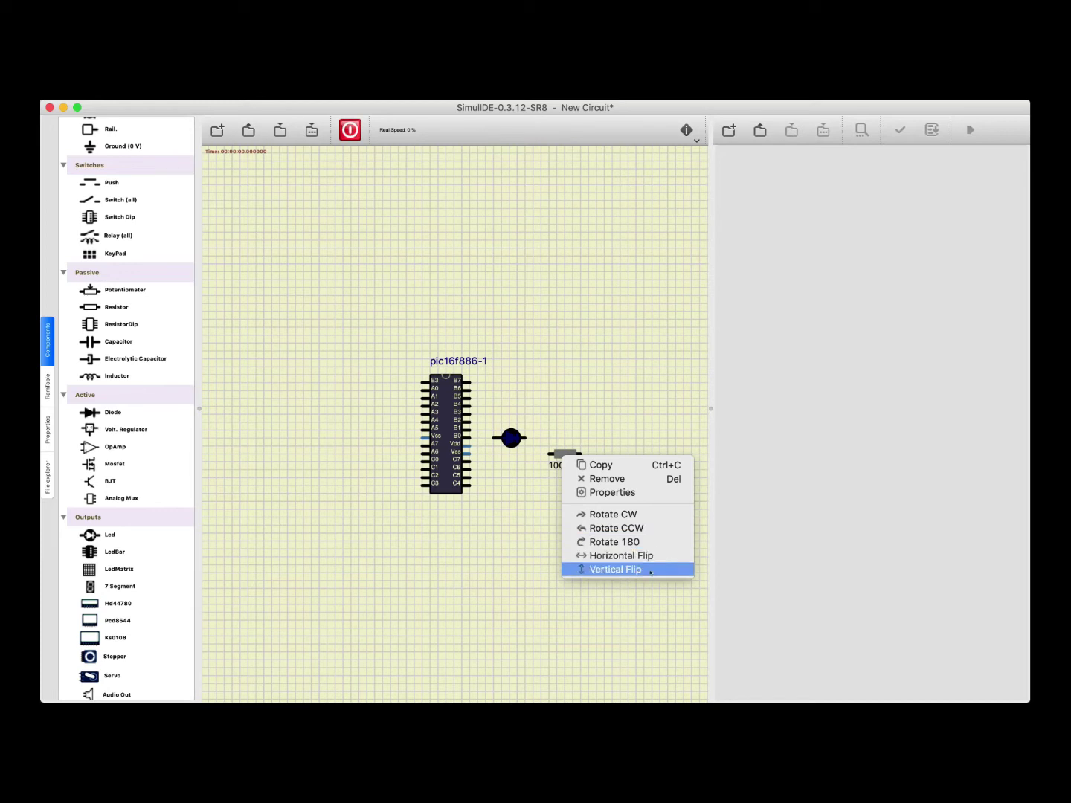
click(646, 514)
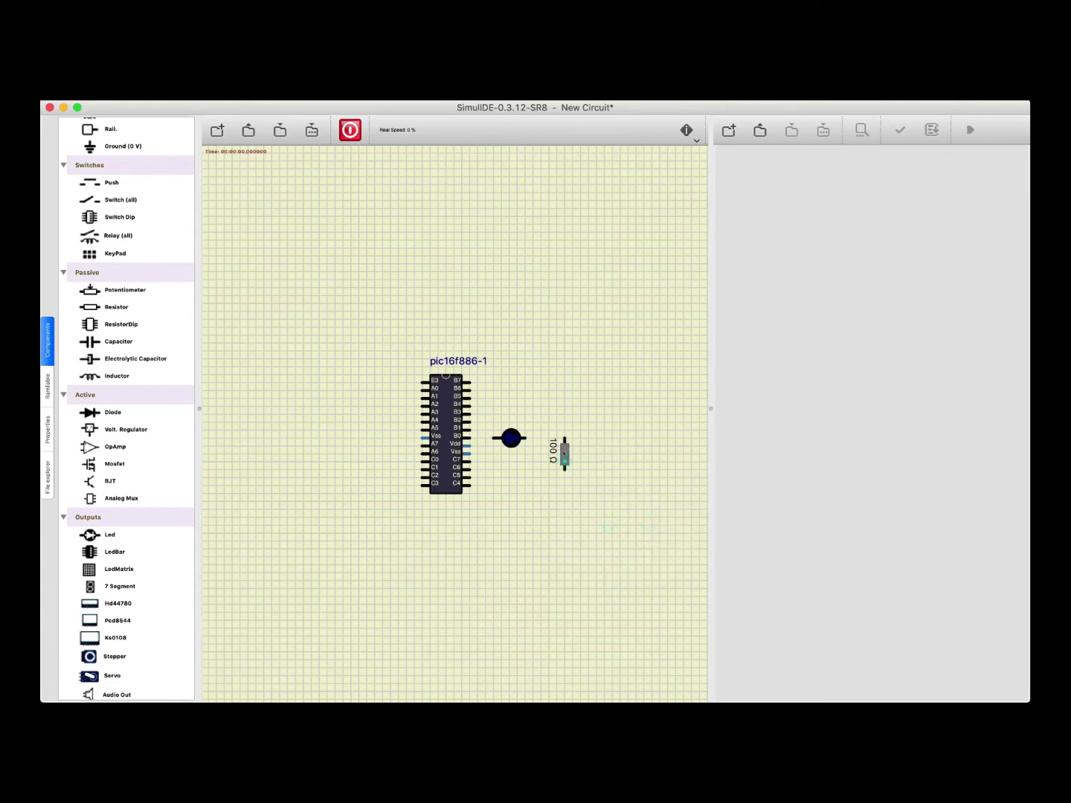
drag(563, 448, 547, 456)
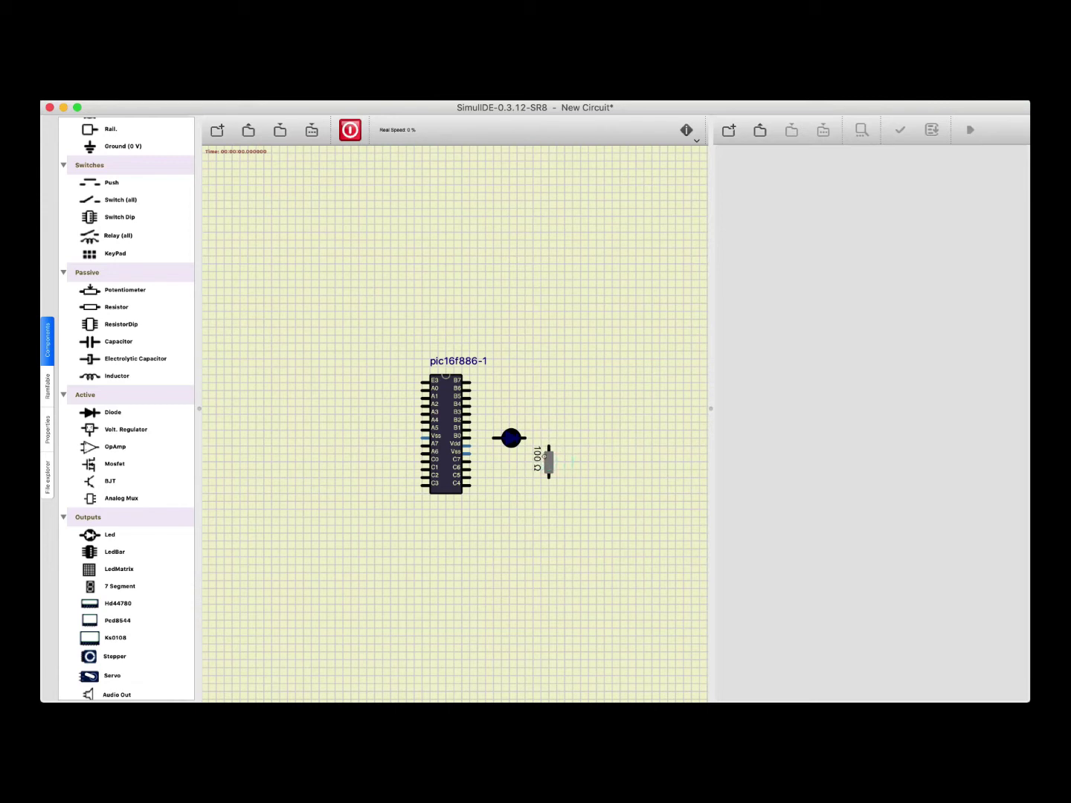
- Set the resistor's resistance to 220 in its properties
click(577, 479)
click(549, 470)
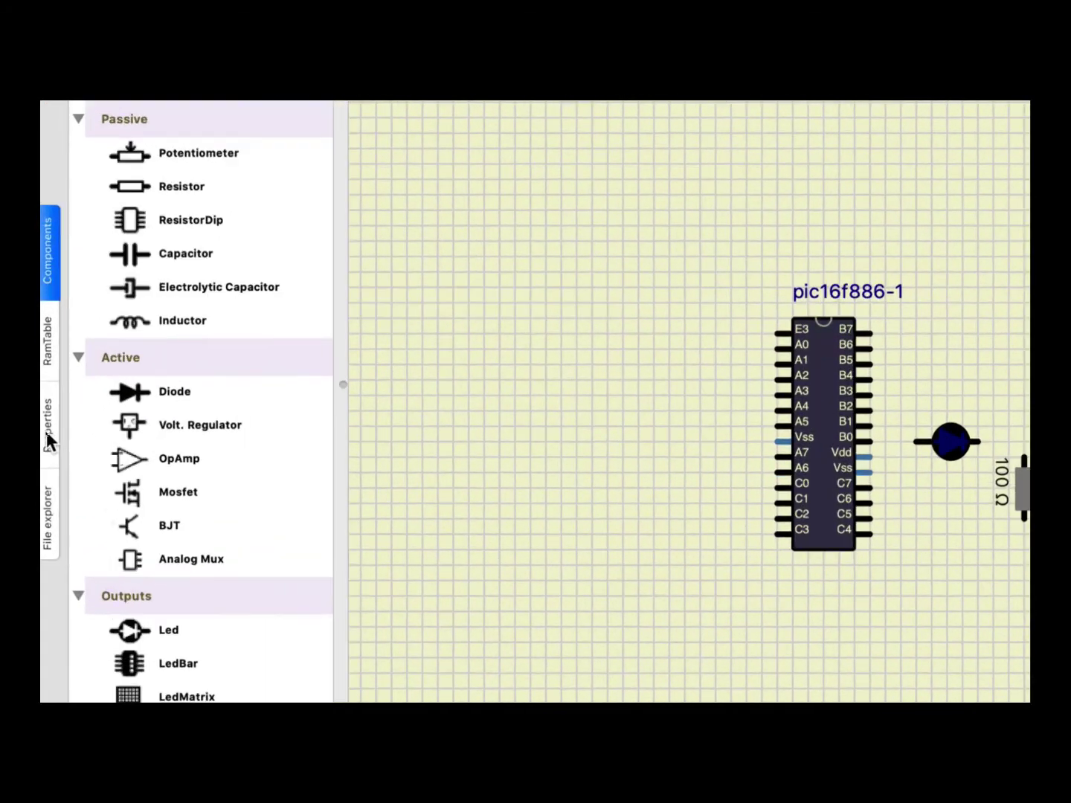
click(46, 432)
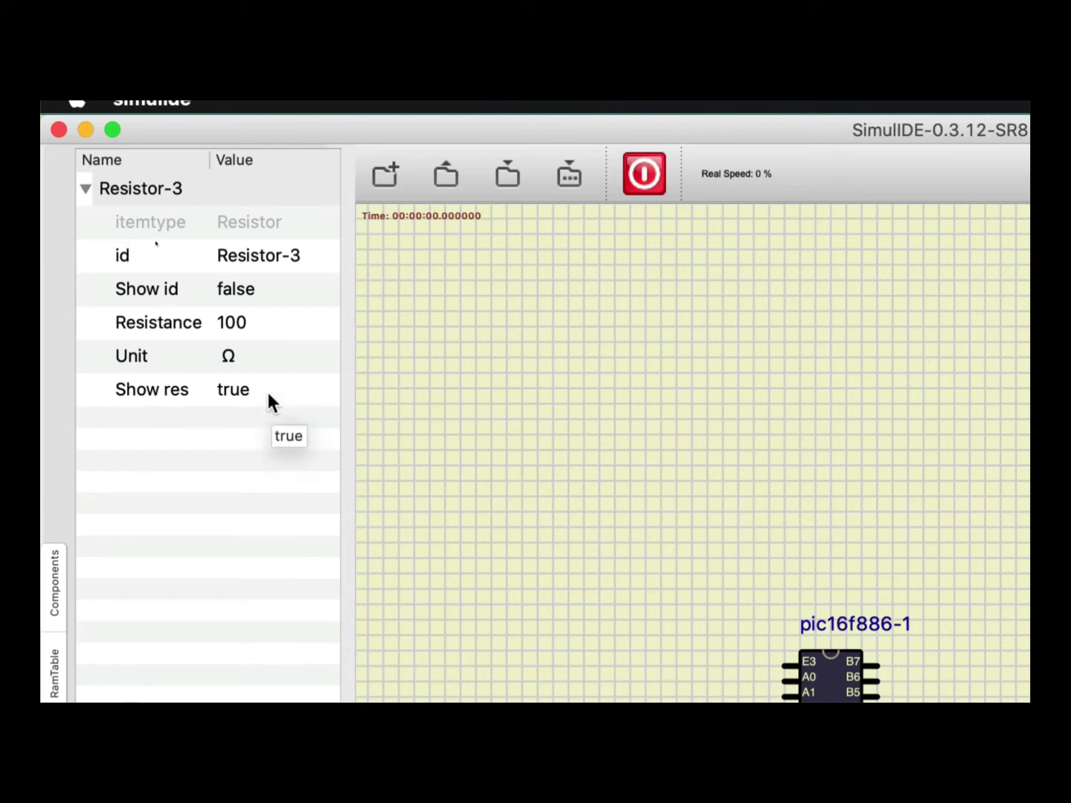
click(254, 318)
click(256, 321)
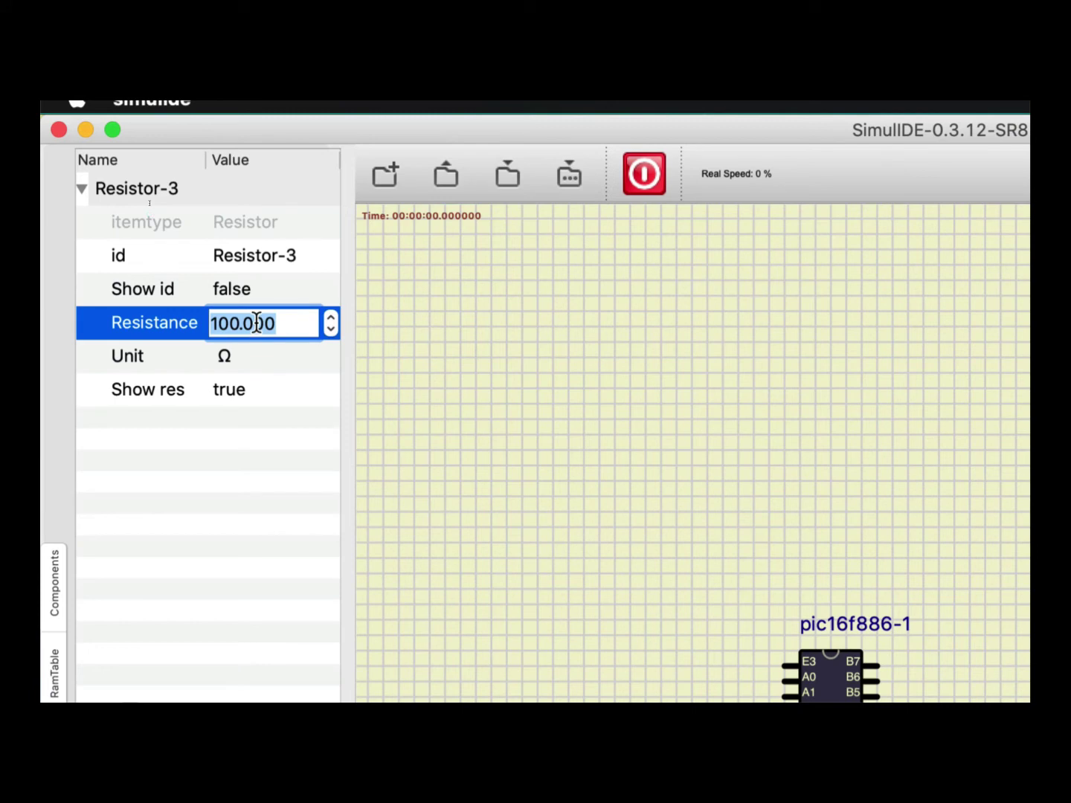
text(220)
key(Return)
click(266, 351)
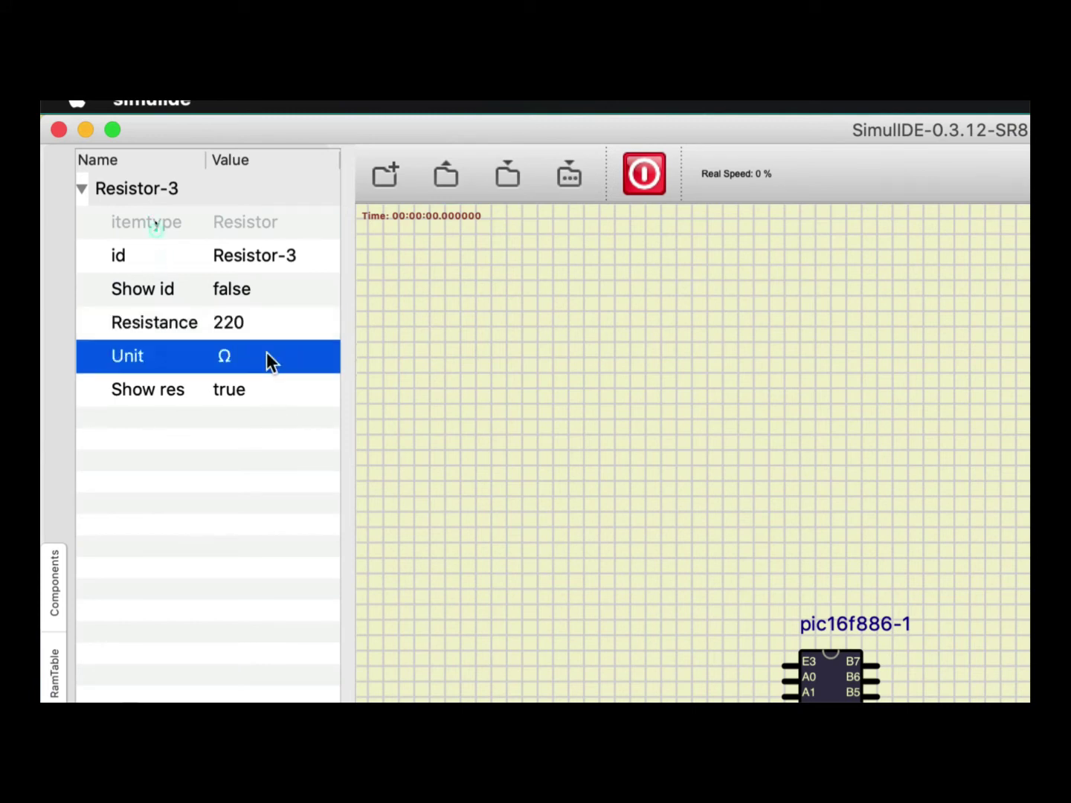
click(266, 351)
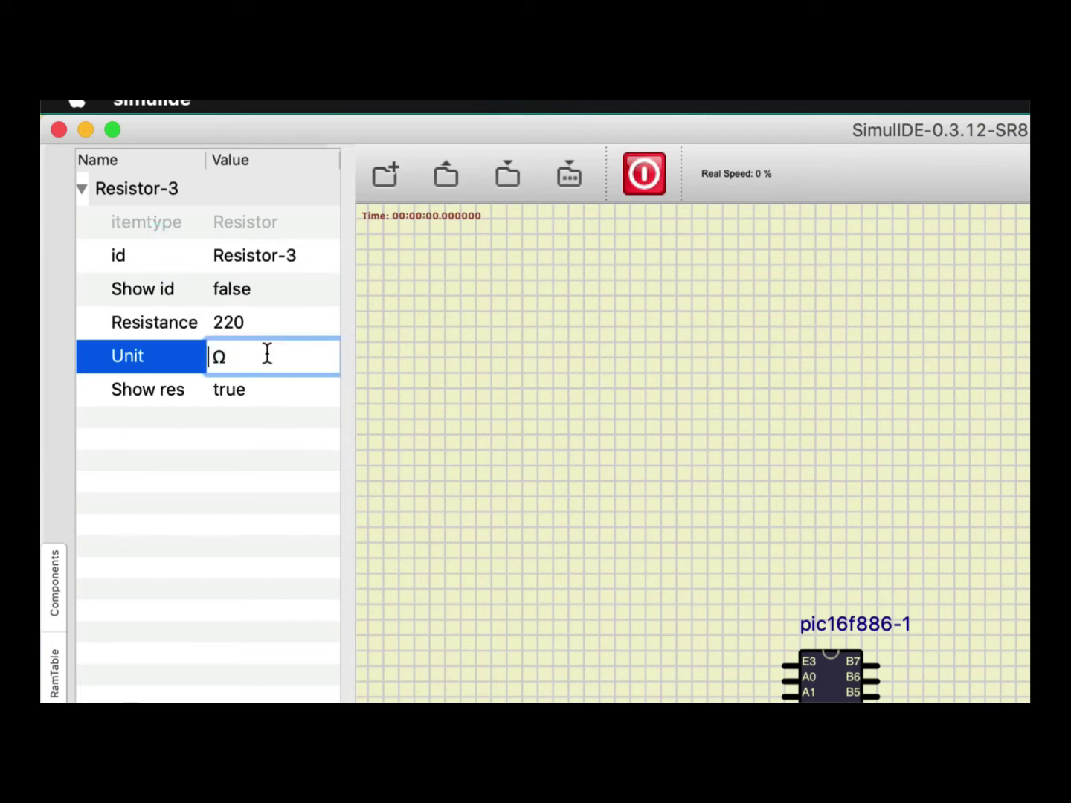
click(255, 458)
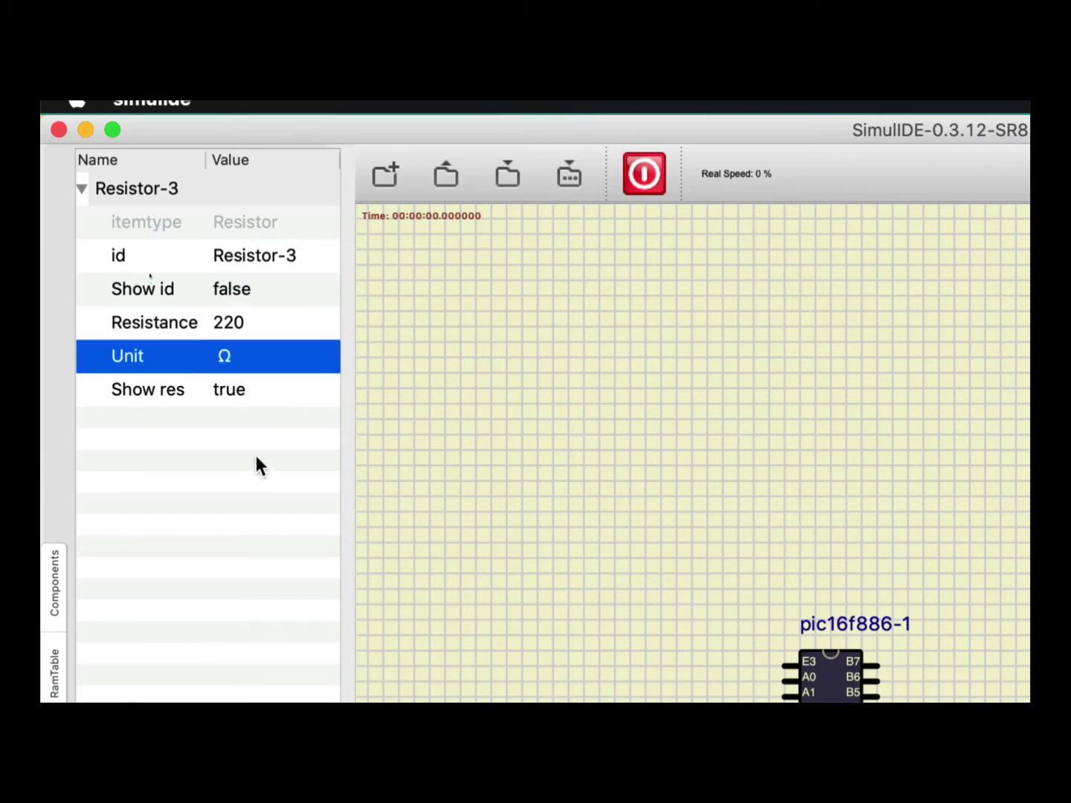
- Wire the microcontroller's B0 pin to the LED and the LED's other end to the upper terminal of the resistor
click(499, 449)
scroll(501, 447, down, 3)
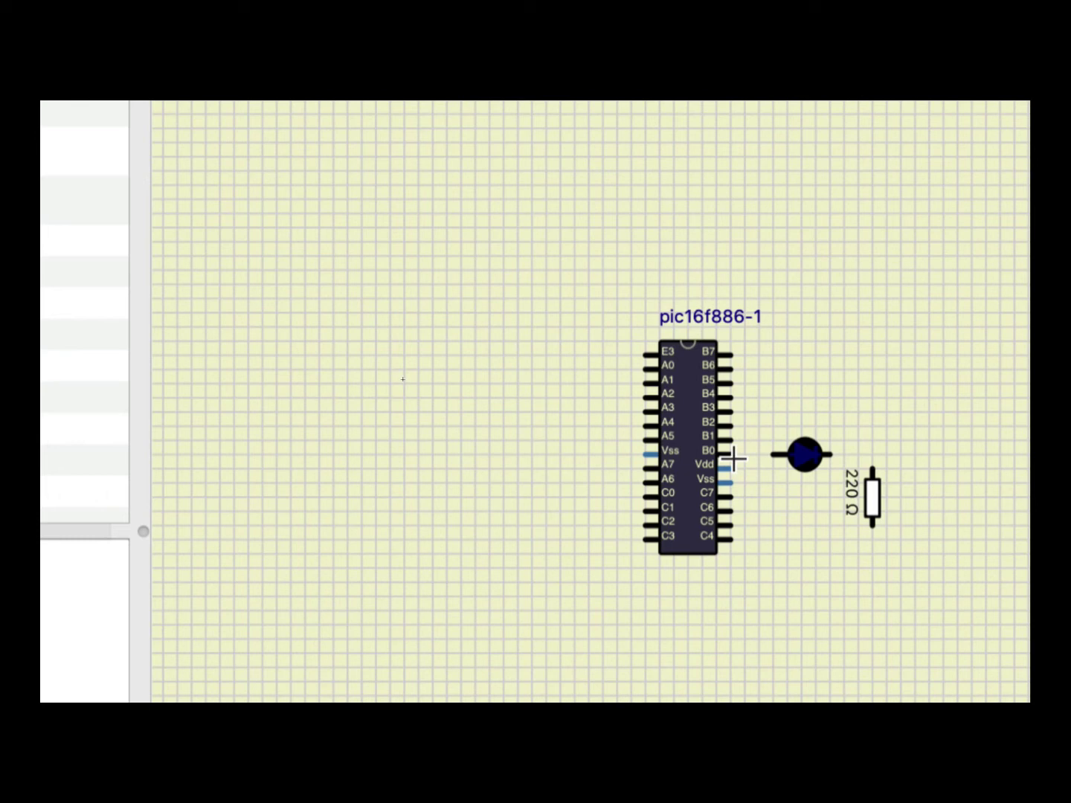
drag(734, 454, 771, 438)
mouse_move(833, 454)
mouse_down()
mouse_move(875, 450)
mouse_move(873, 462)
mouse_up()
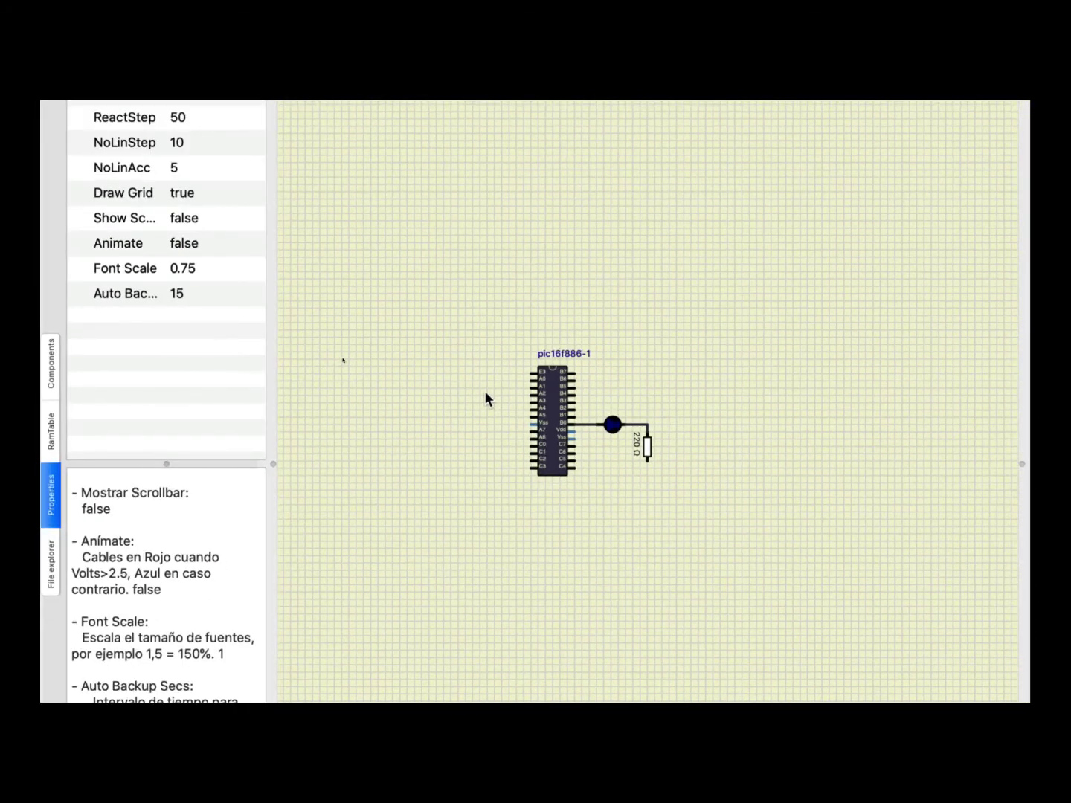
- Place a Ground (0 V) symbol directly below the resistor's lower terminal
click(51, 364)
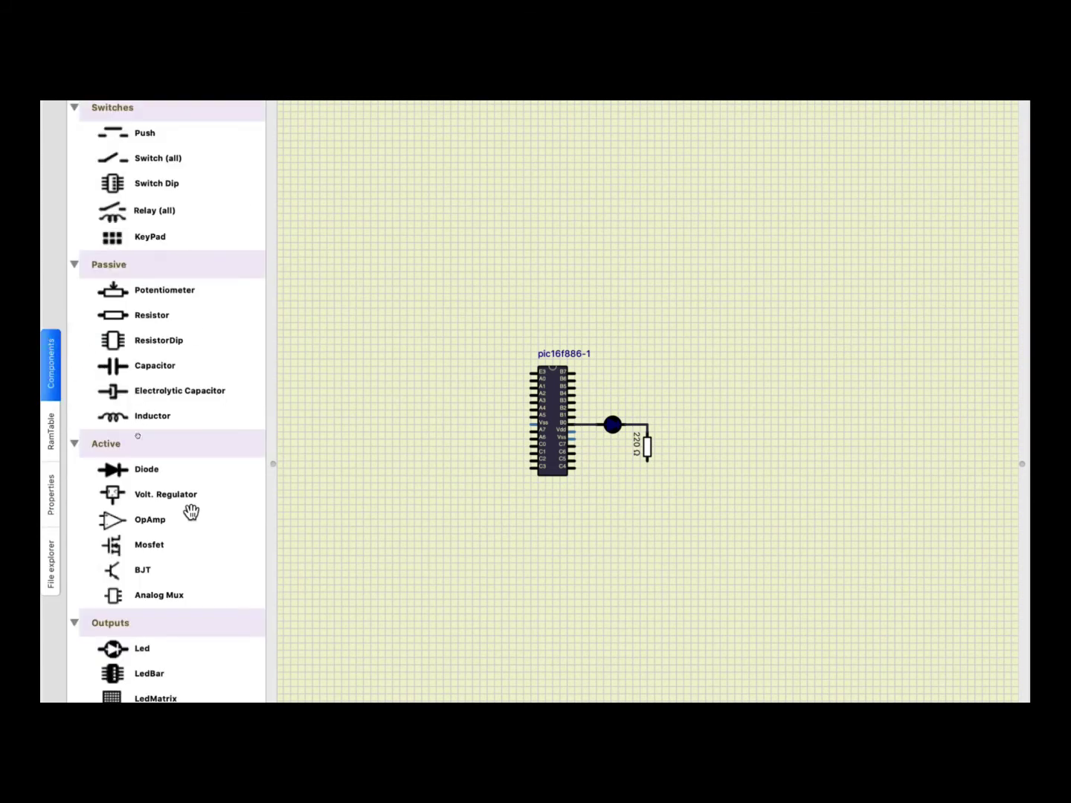
scroll(165, 315, up, 5)
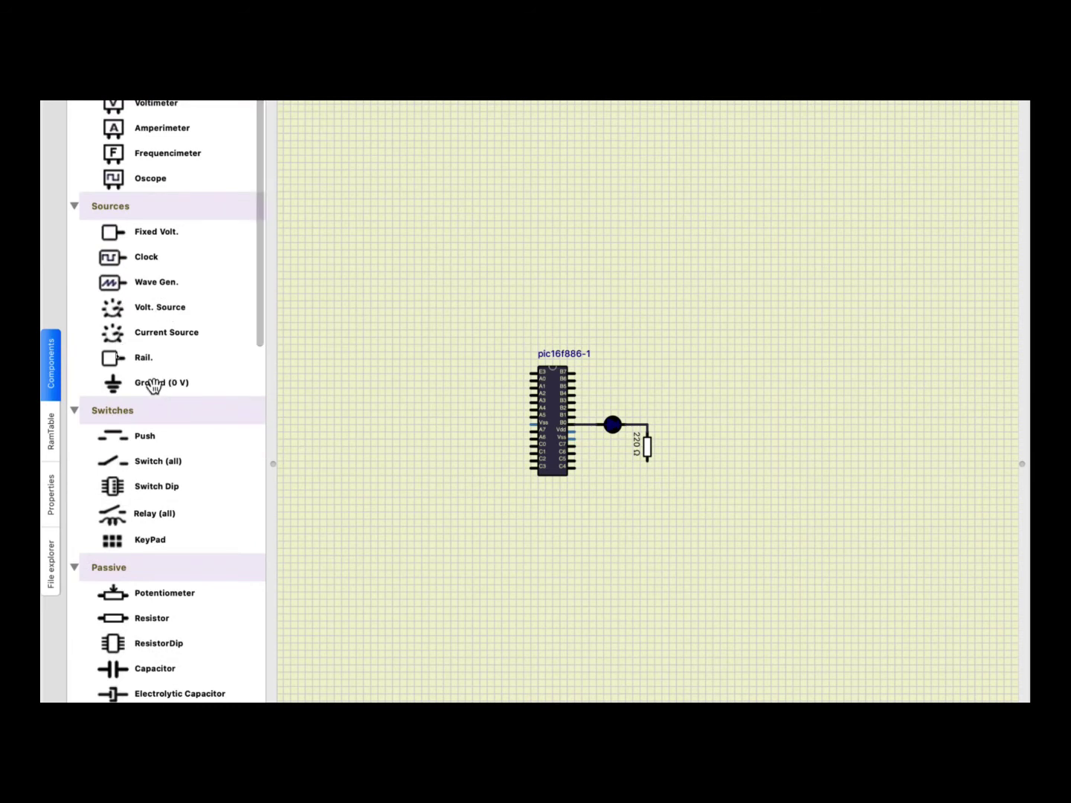
drag(152, 385, 646, 483)
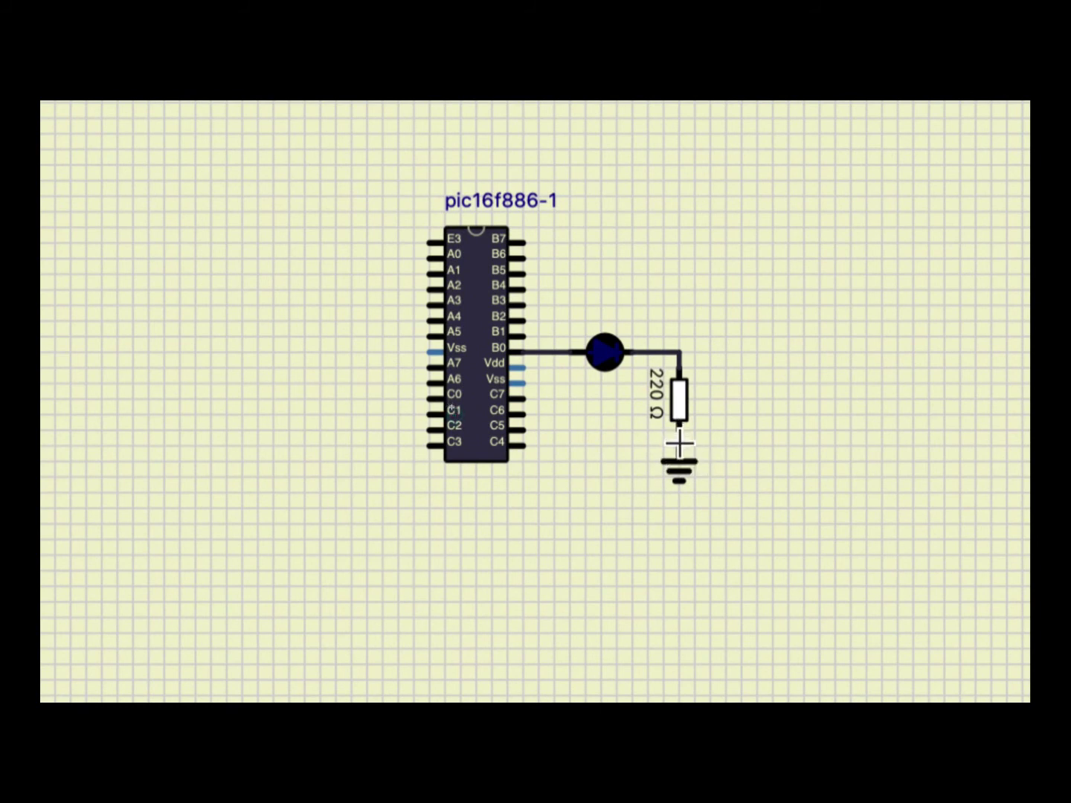
- Wire the resistor's lower terminal to the Ground (0 V) symbol beneath it
drag(678, 439, 680, 460)
- Open firmware loading for the pic16f886 microcontroller and select P1_LED_parpadeo.X.production.hex in the production folder
right_click(480, 312)
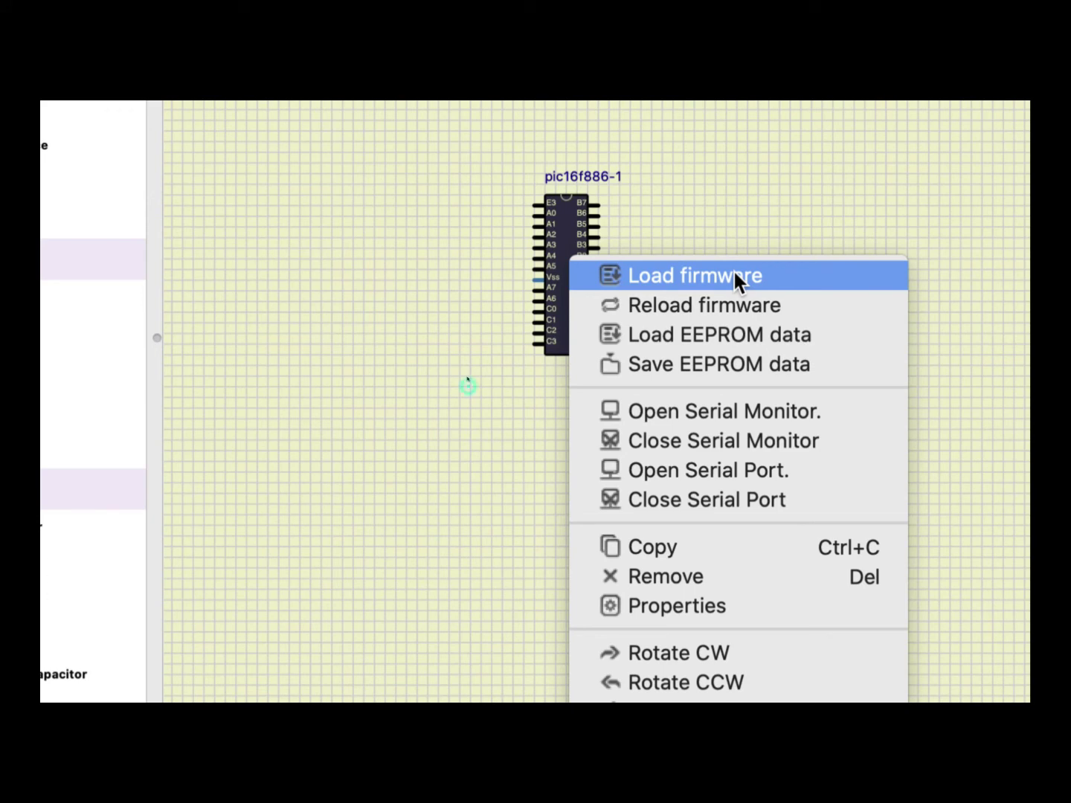
click(638, 273)
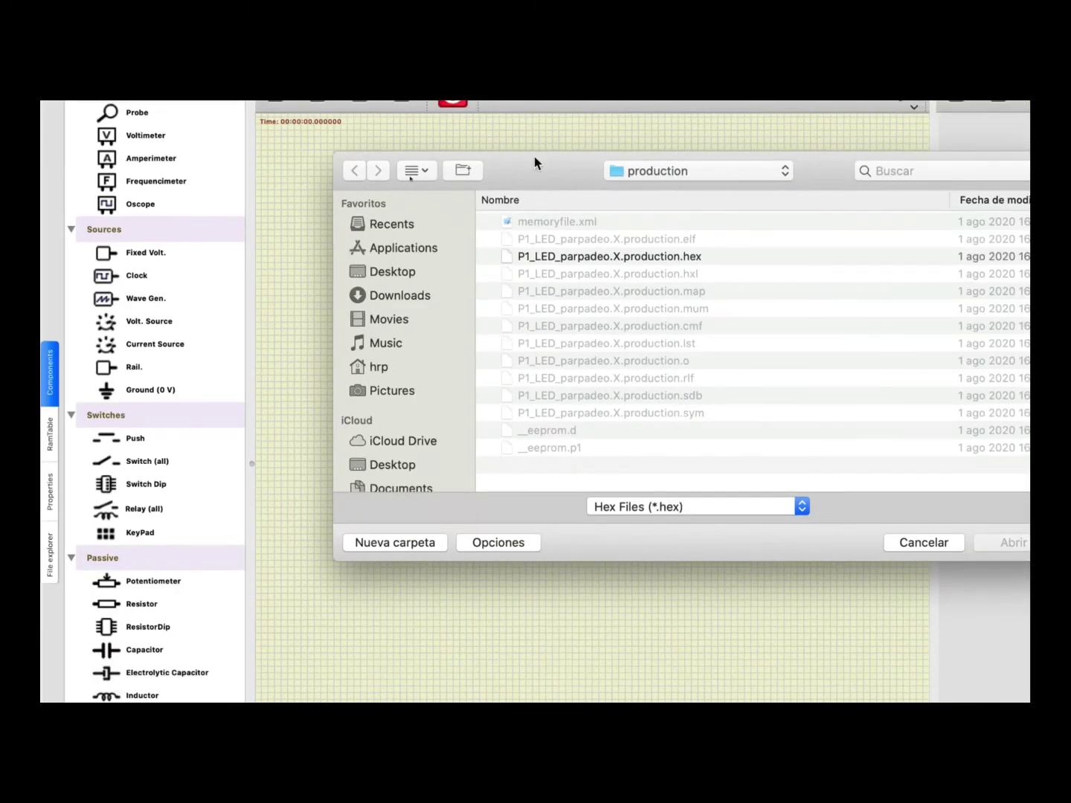
drag(545, 170, 469, 157)
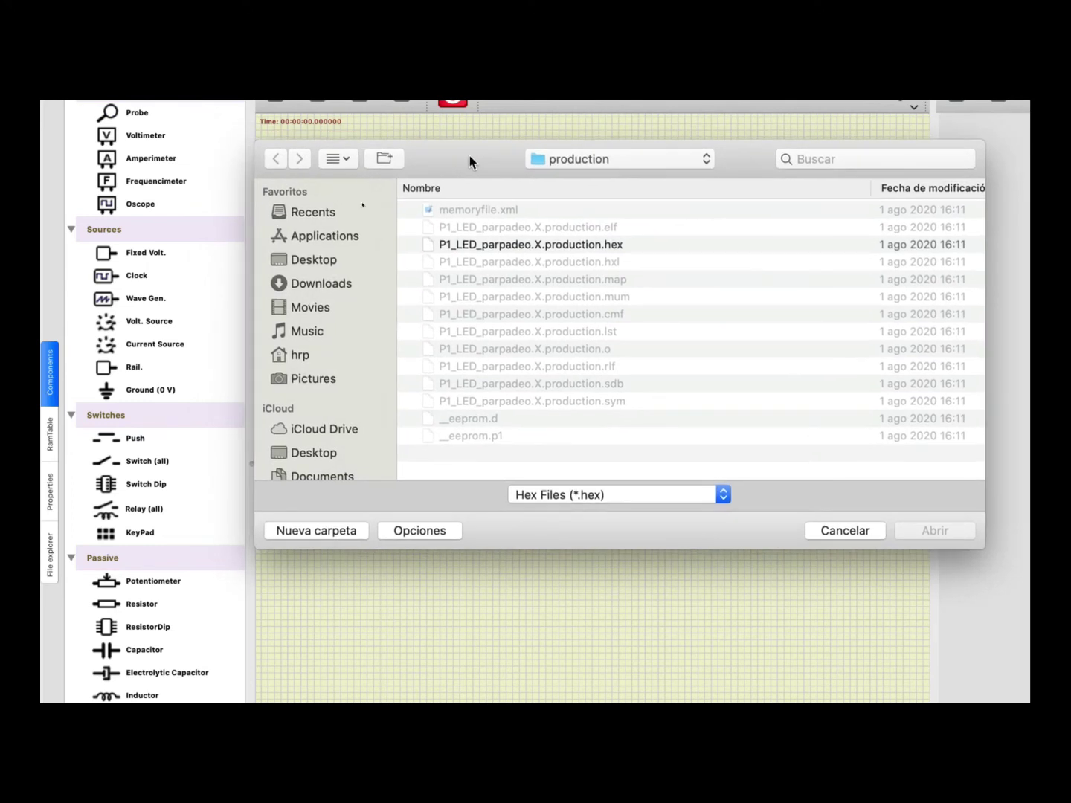
click(516, 249)
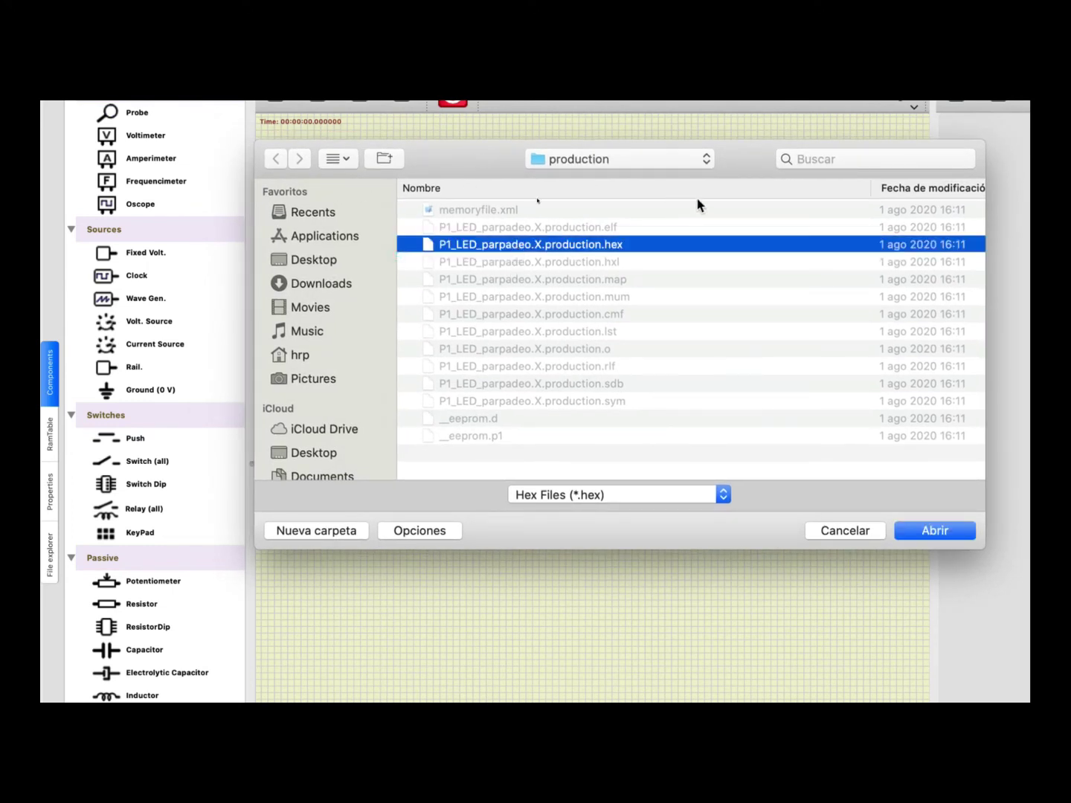
- Go up to the folder 5D_Implementa circuitos con microcontroladores and browse through P1_LED parpadeo.X, dist and default into production
click(705, 160)
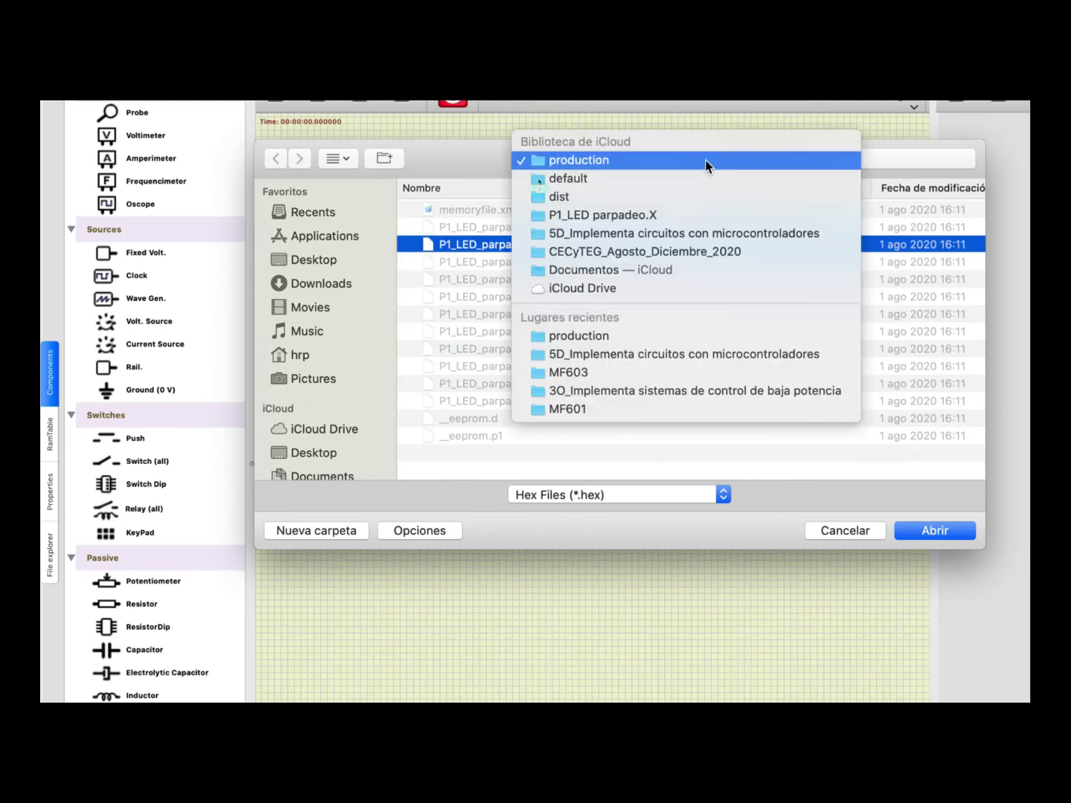
click(624, 237)
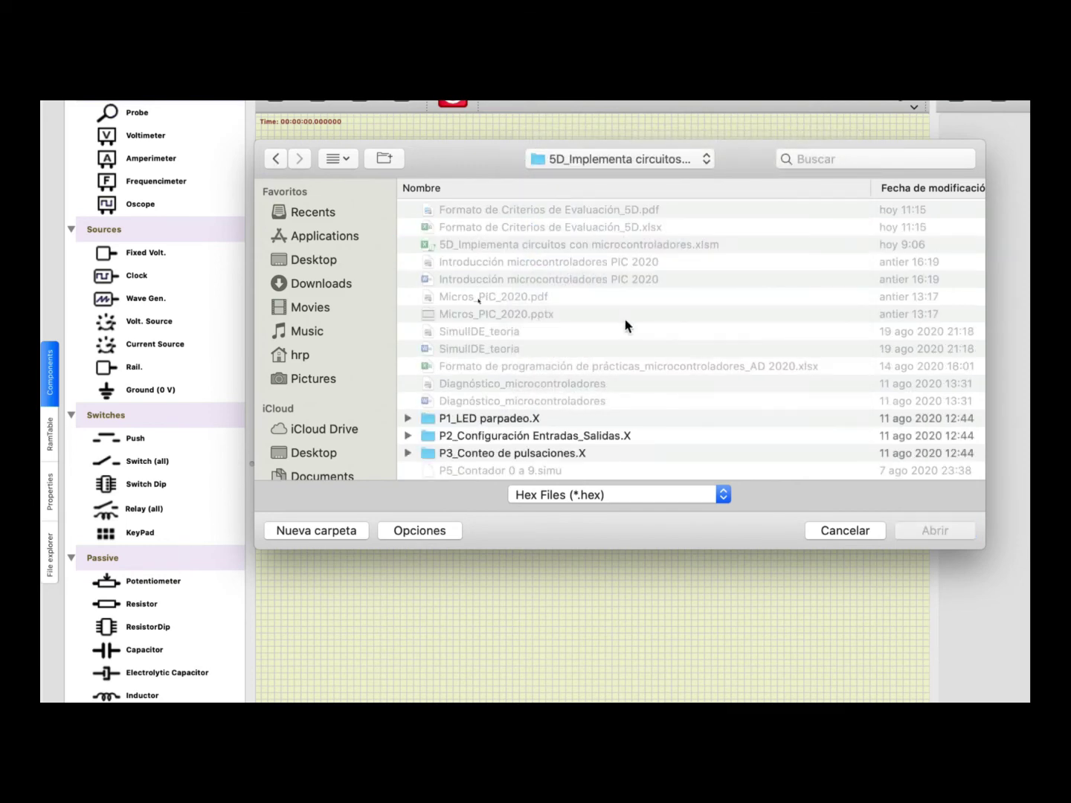
scroll(625, 323, down, 5)
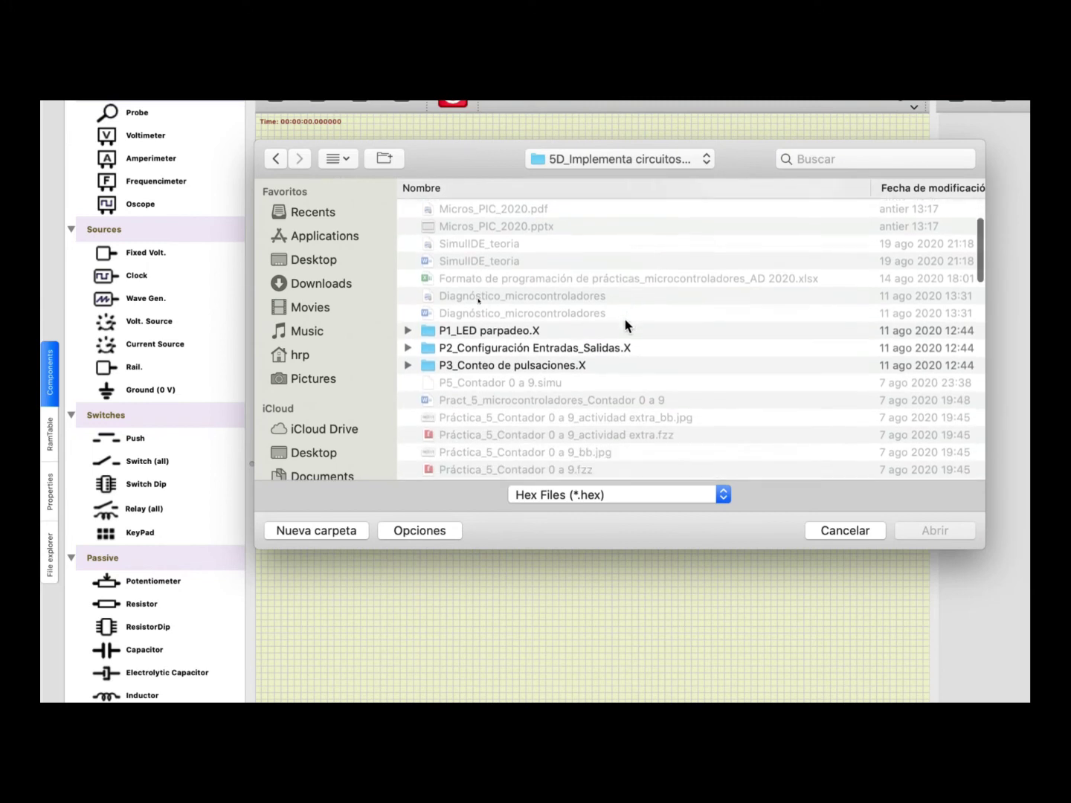
click(504, 337)
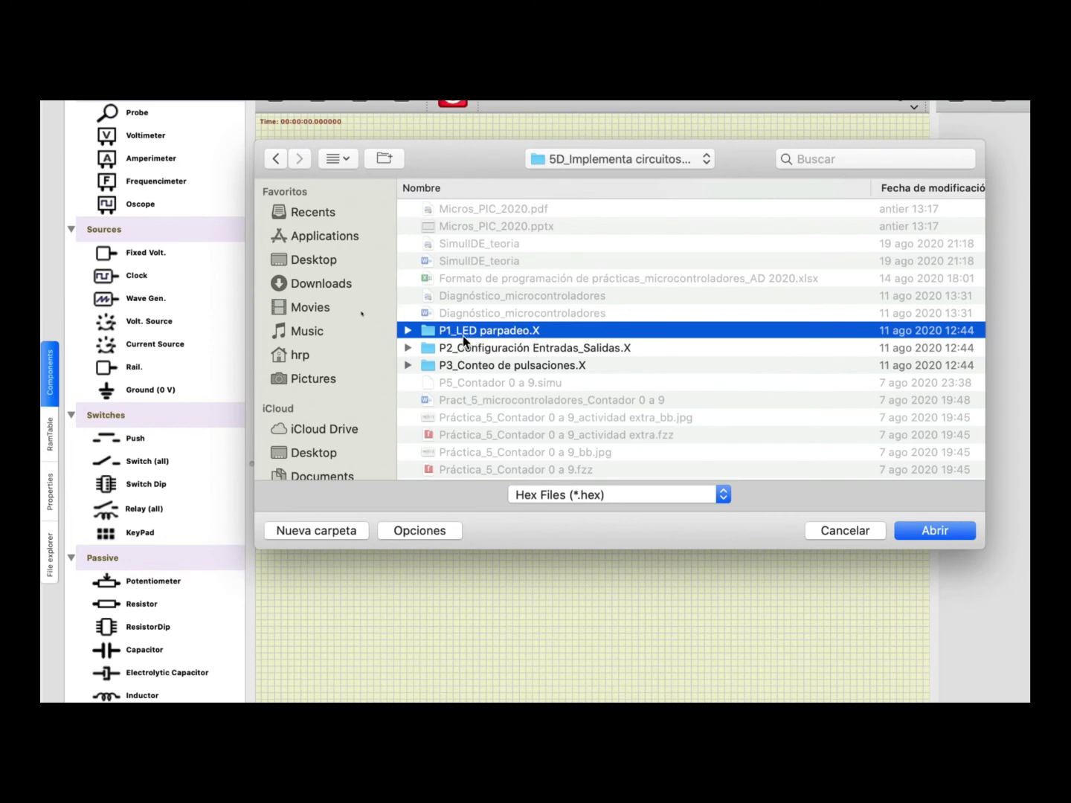
double_click(519, 333)
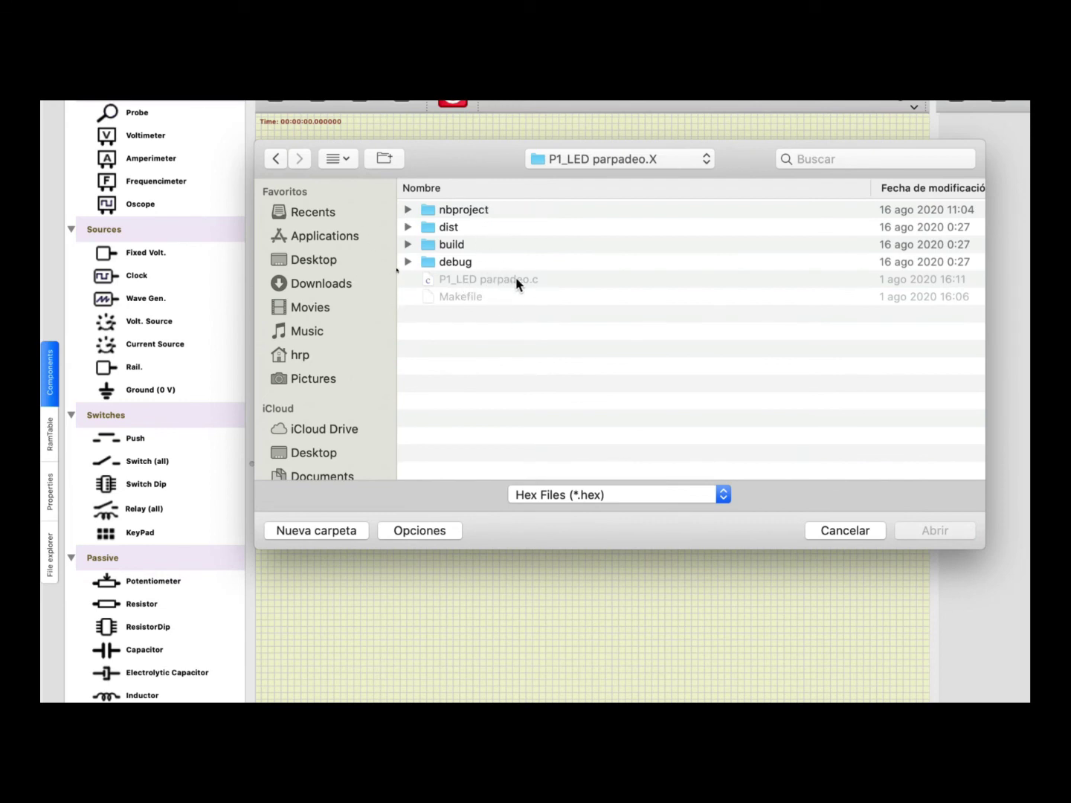
click(452, 230)
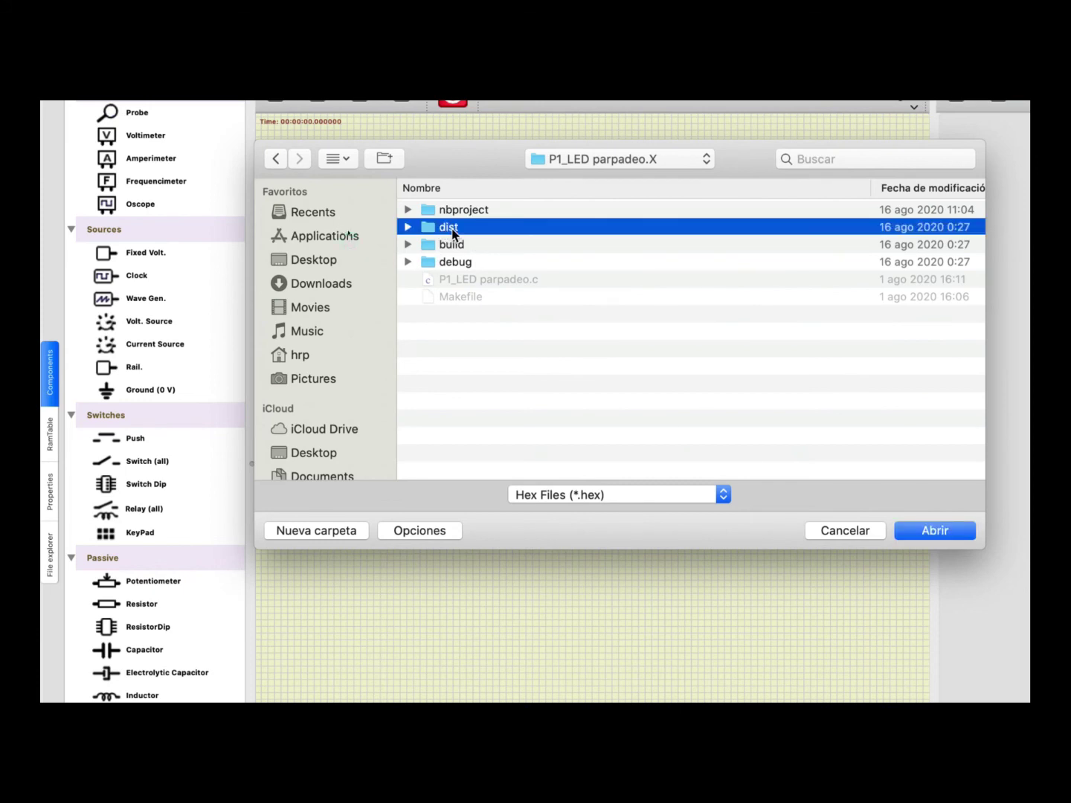
double_click(452, 231)
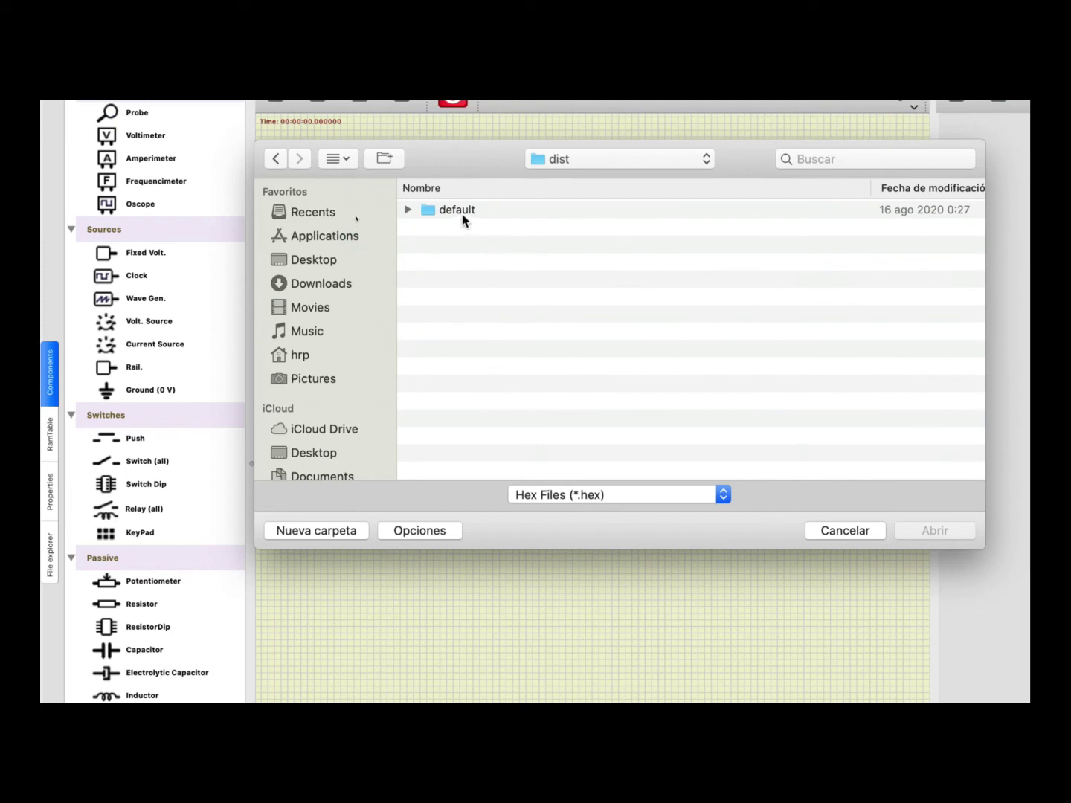
click(462, 212)
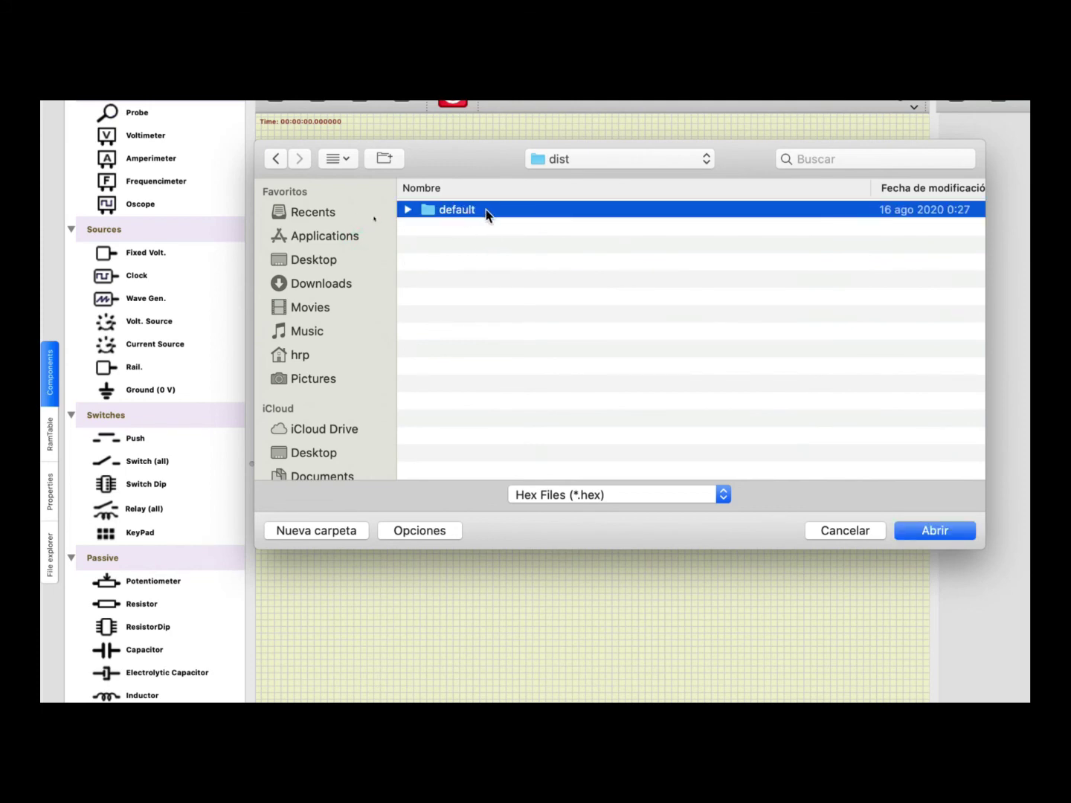
double_click(485, 214)
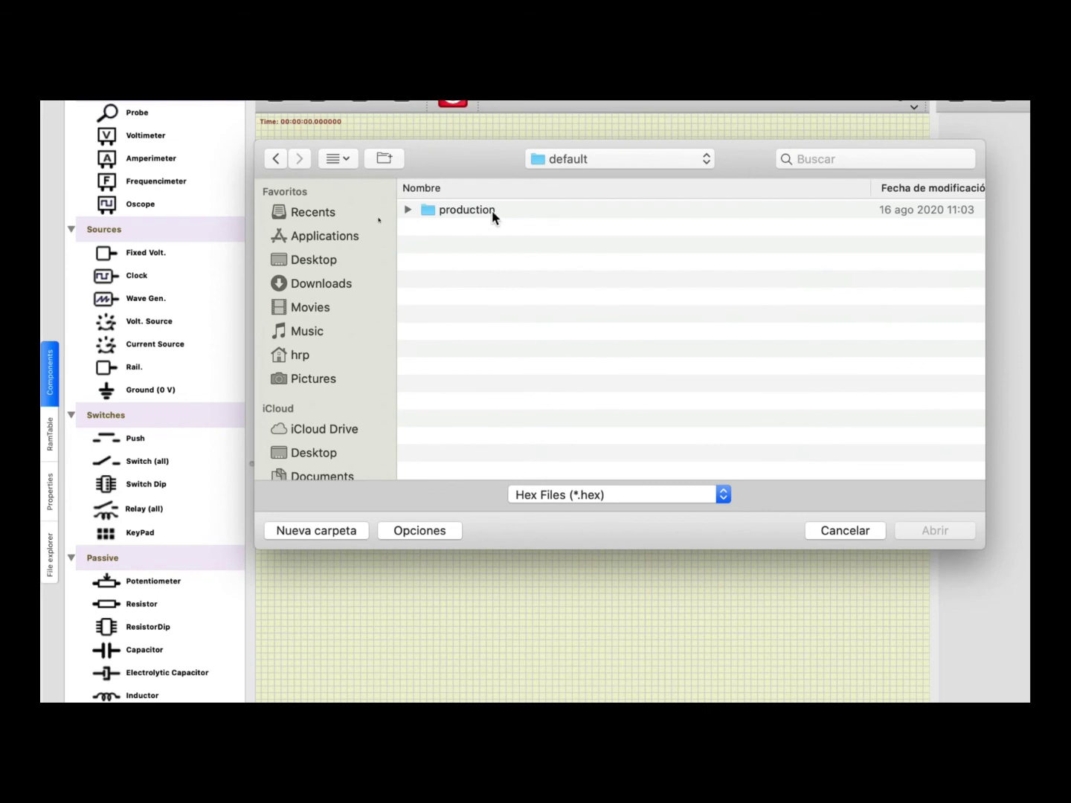
double_click(490, 212)
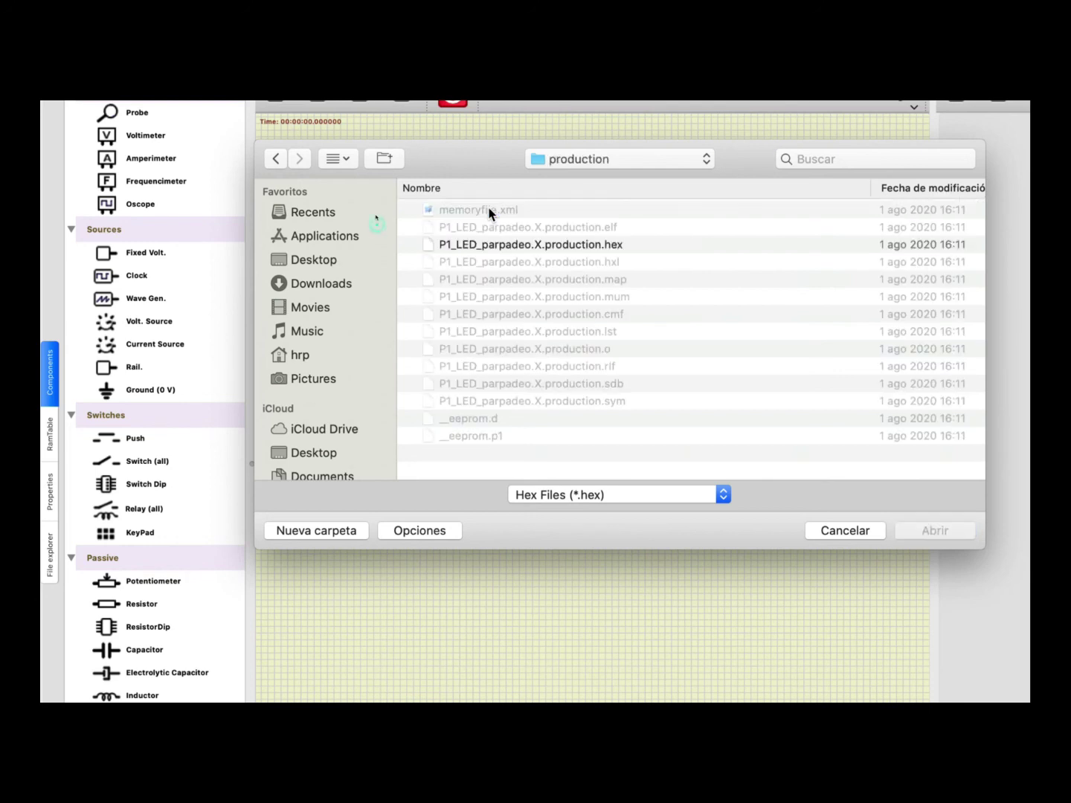
- Load P1_LED_parpadeo.X.production.hex as the microcontroller's firmware and start the circuit simulation
scroll(531, 340, down, 1)
click(600, 249)
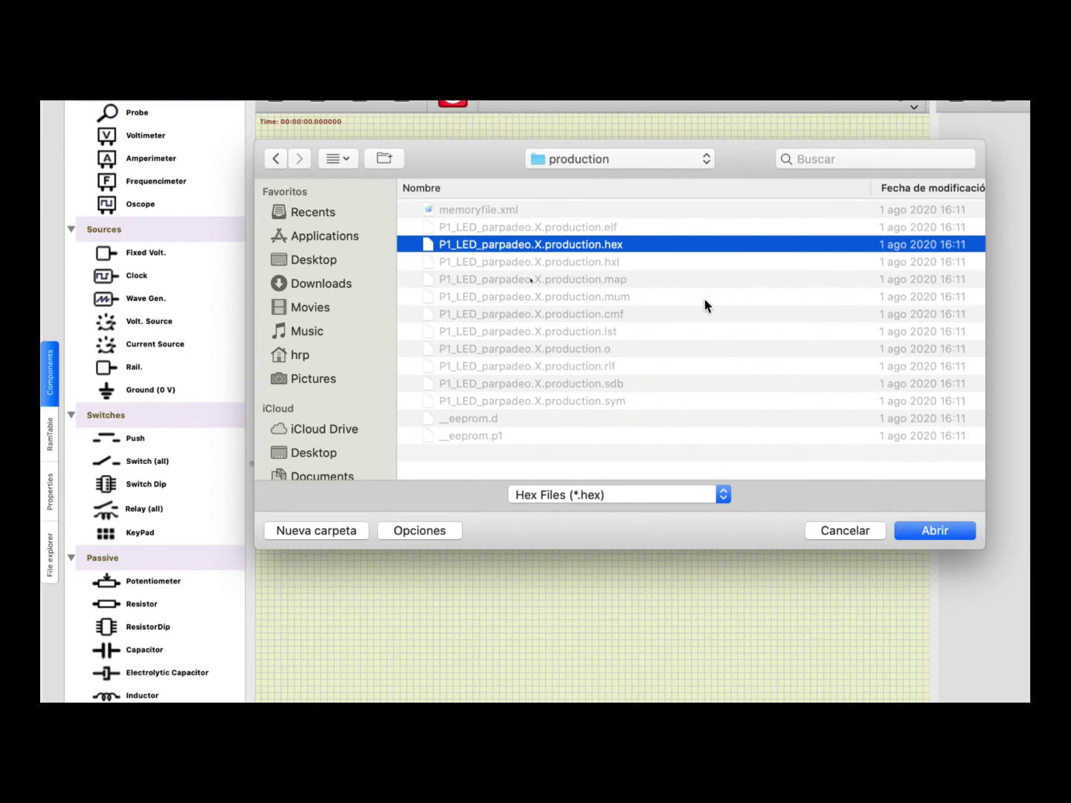
click(935, 530)
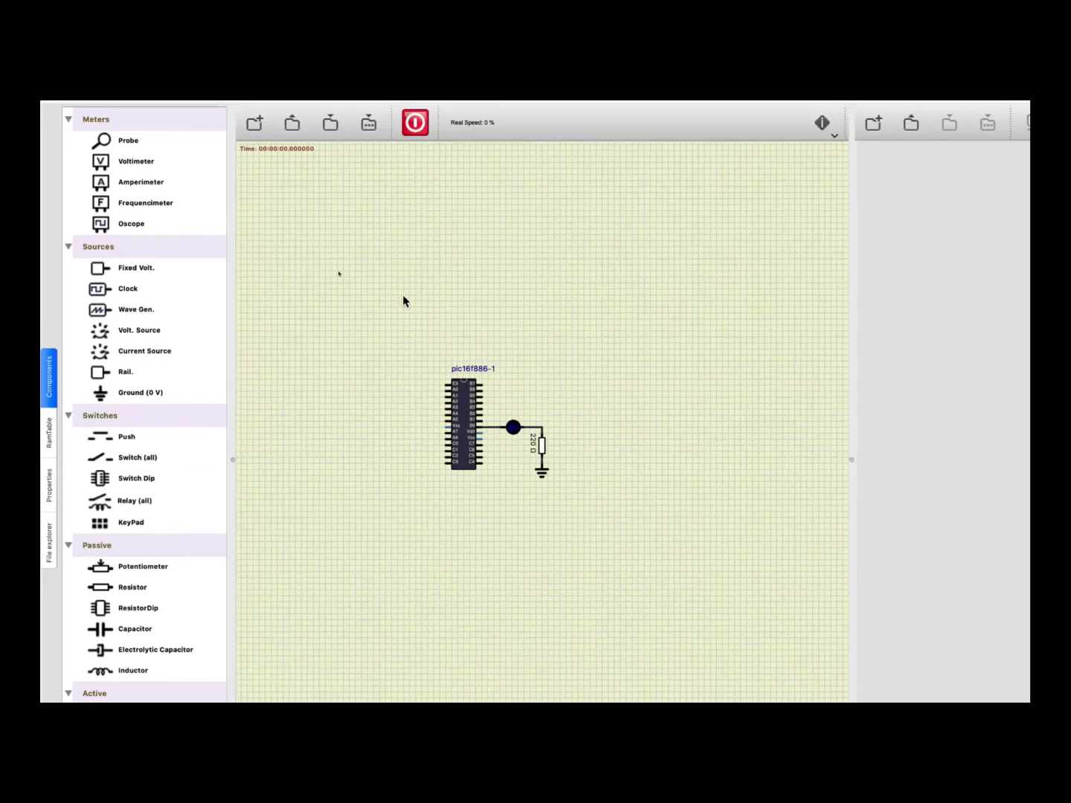
click(417, 124)
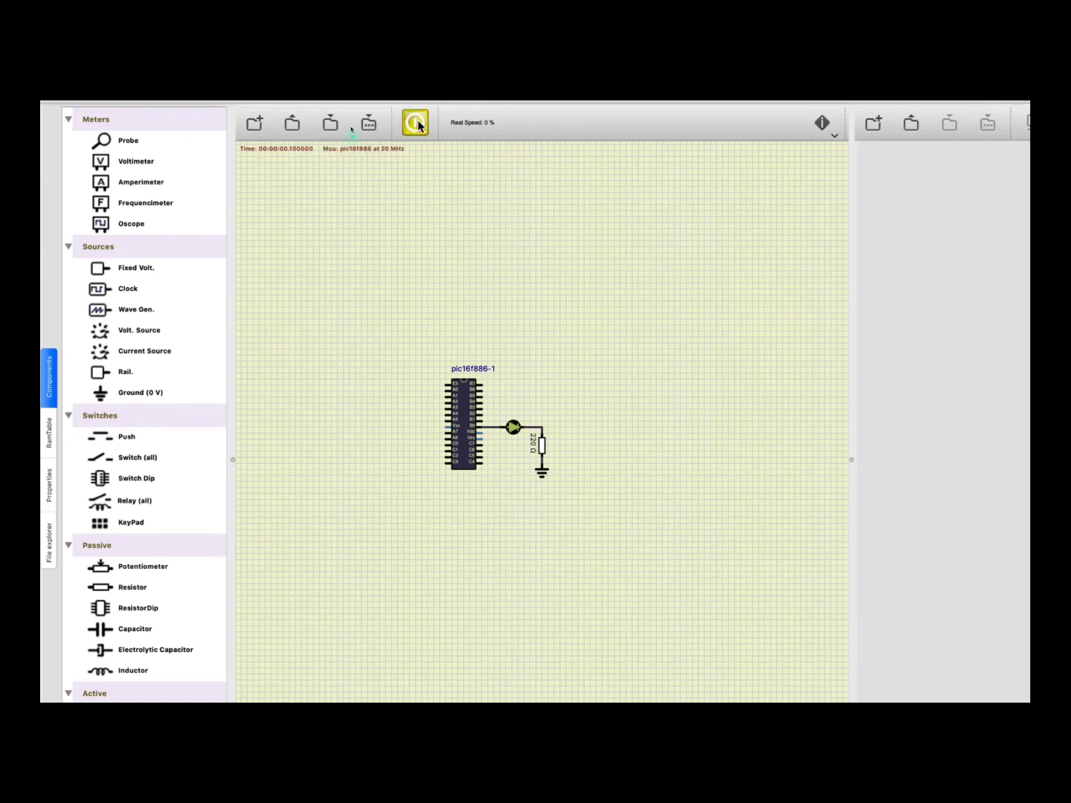